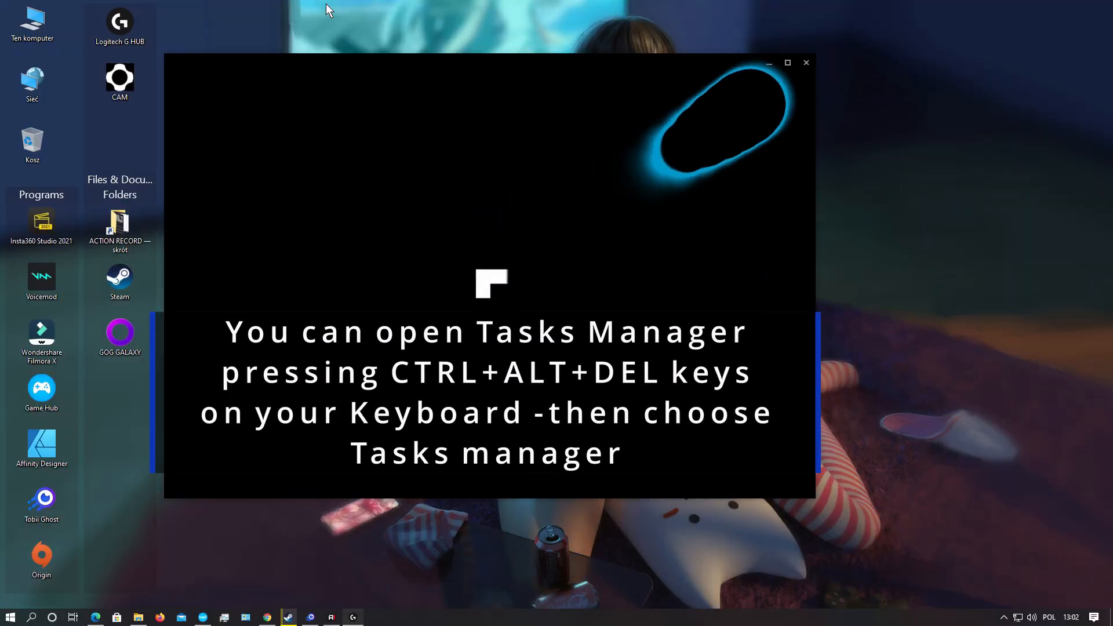
Open Task Manager from the Windows security screen and locate the LGHUB background processes.
click(226, 617)
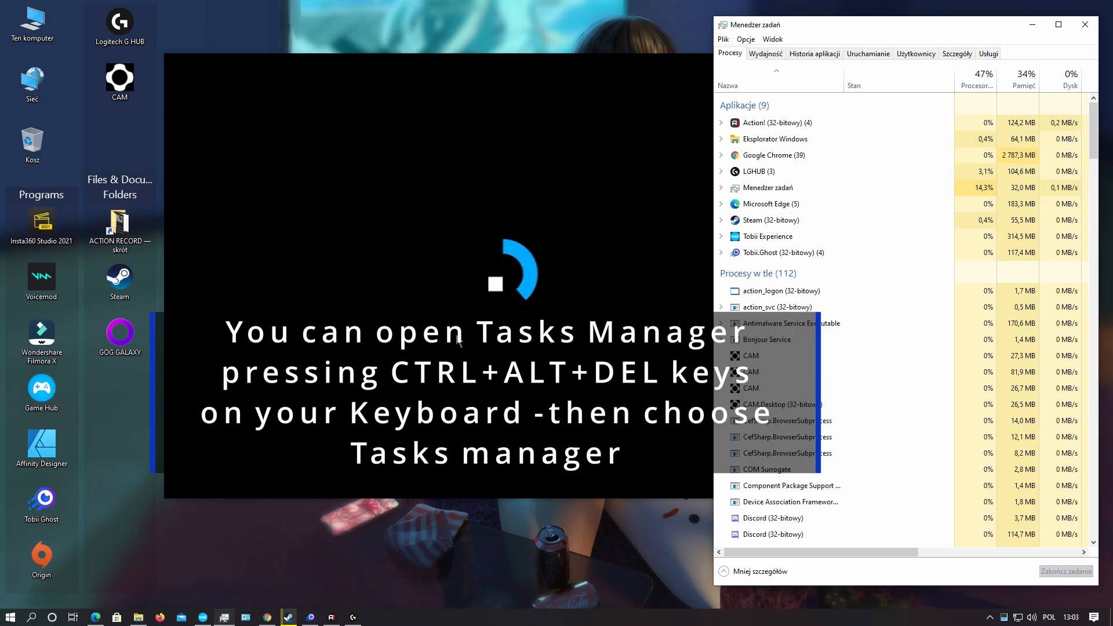
key(ctrl+alt+Delete)
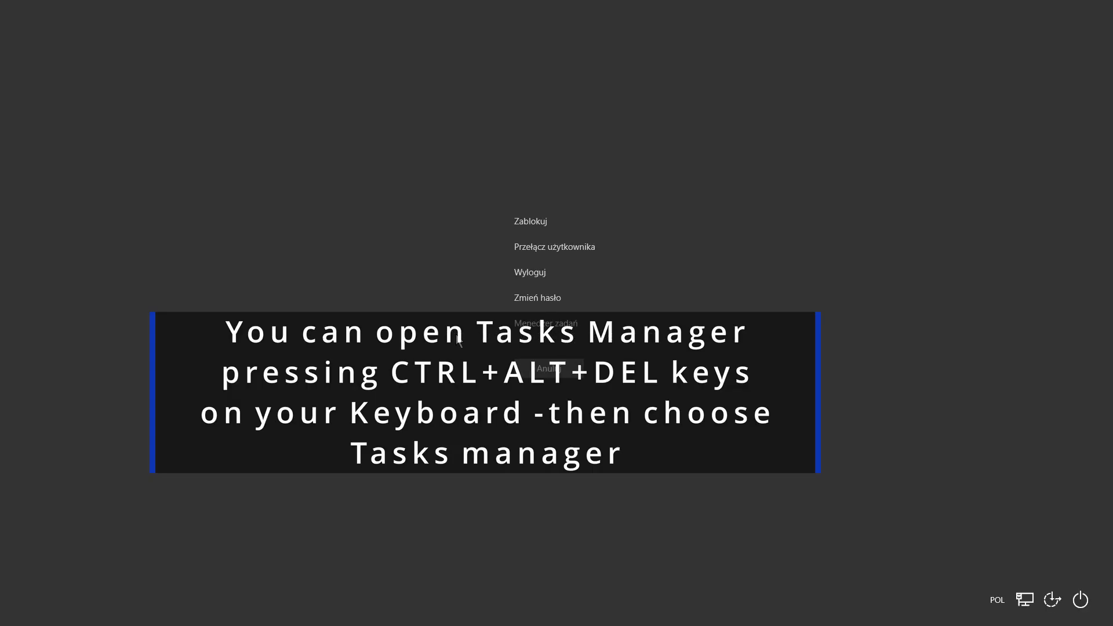
click(553, 329)
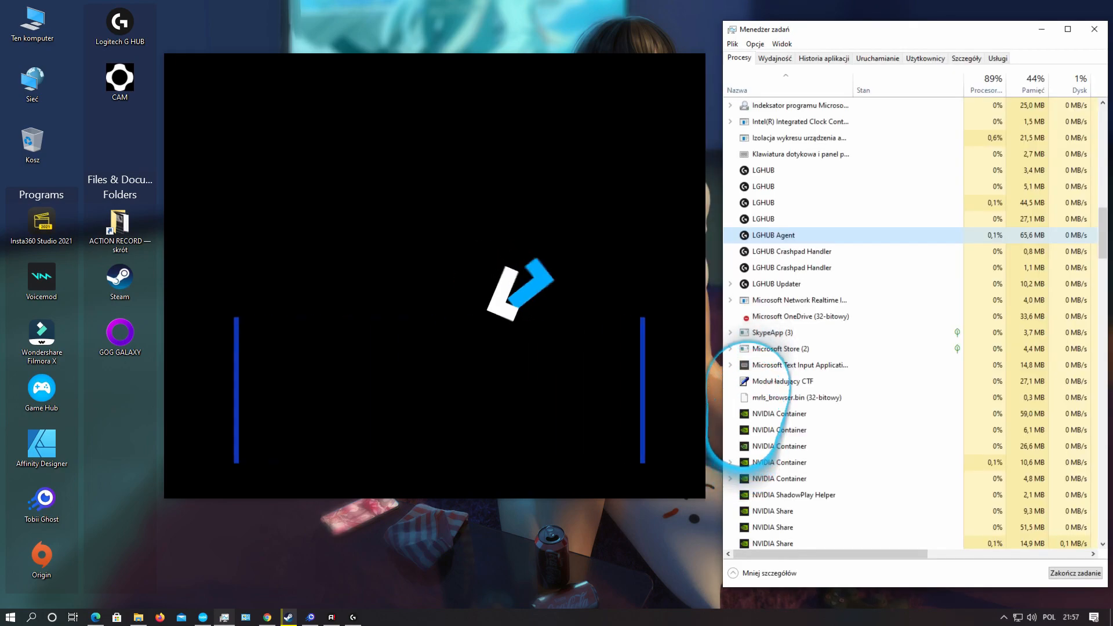
scroll(720, 241, down, 1)
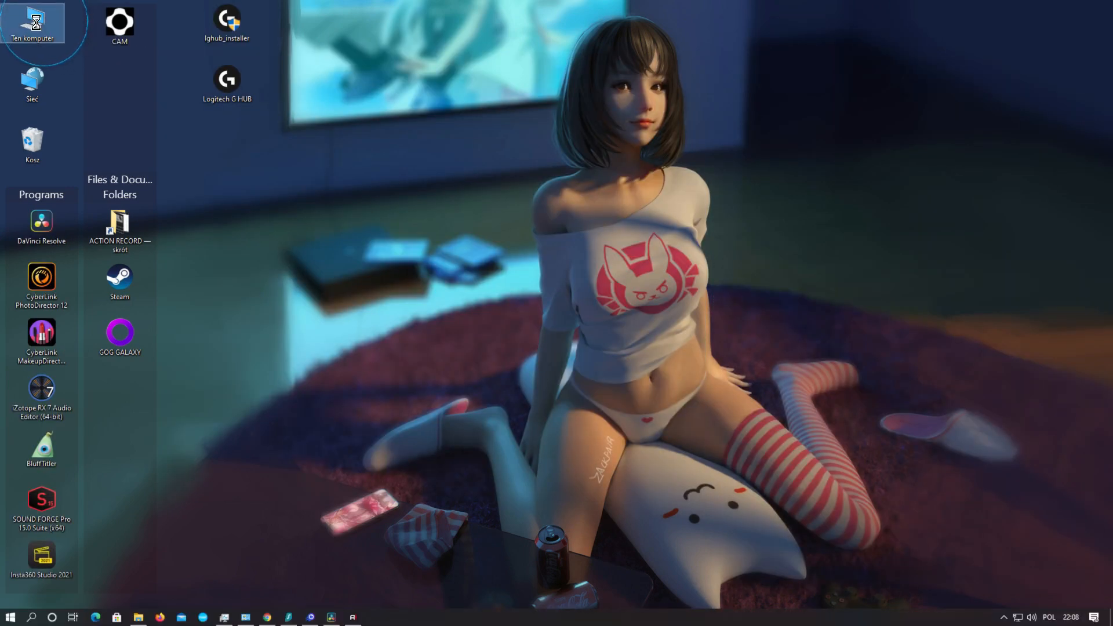
Open the C:\Program Files\LGHUB folder in File Explorer, enlarging and repositioning the window.
double_click(34, 34)
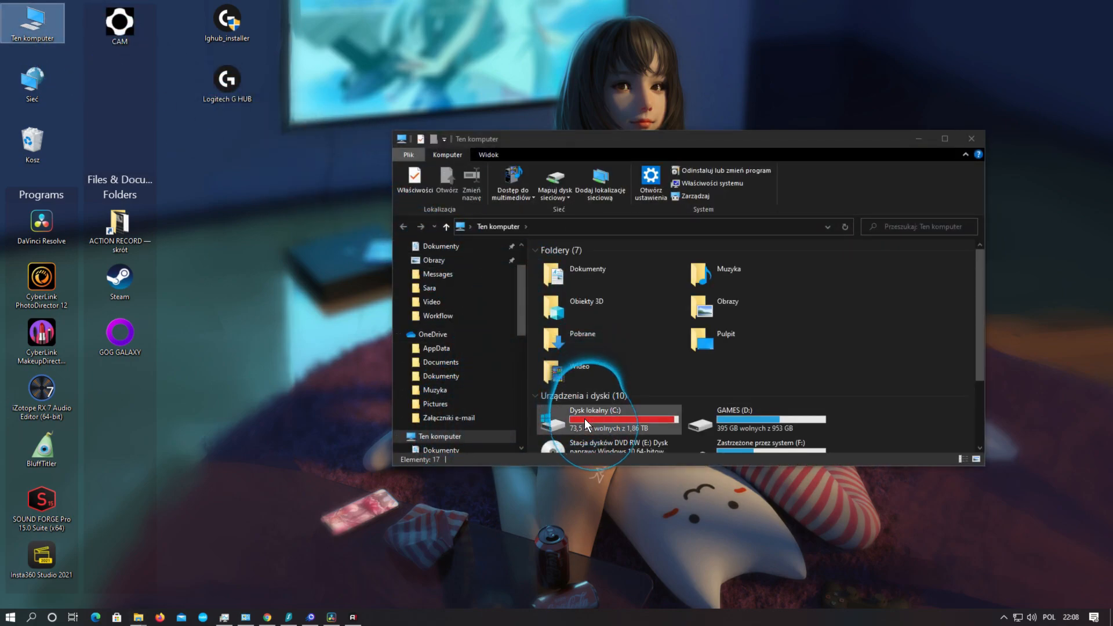
drag(594, 466, 594, 546)
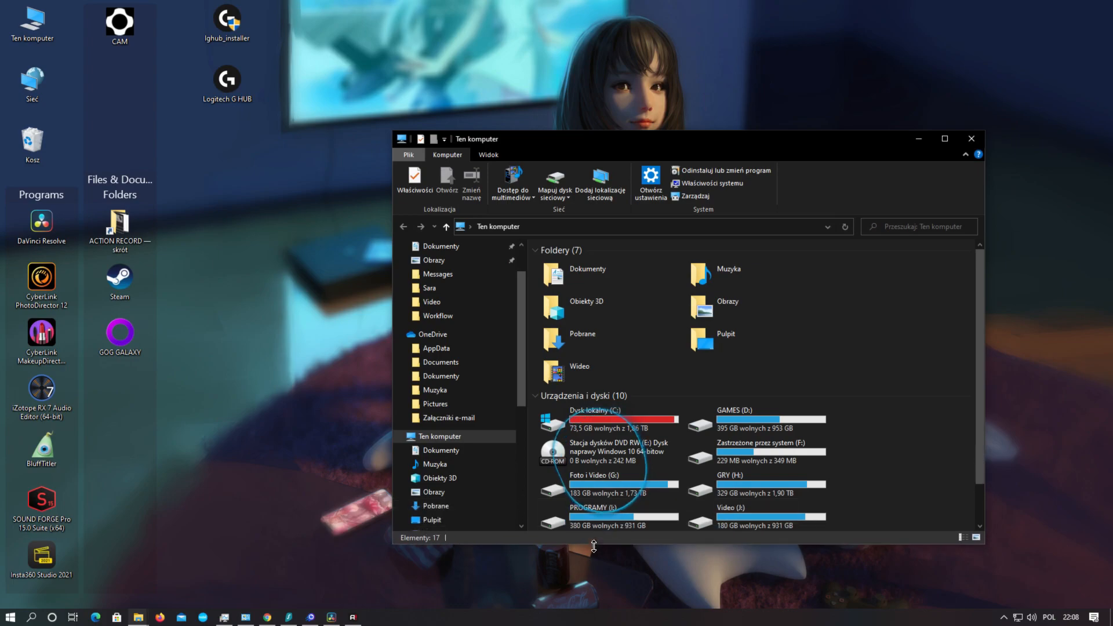
double_click(591, 417)
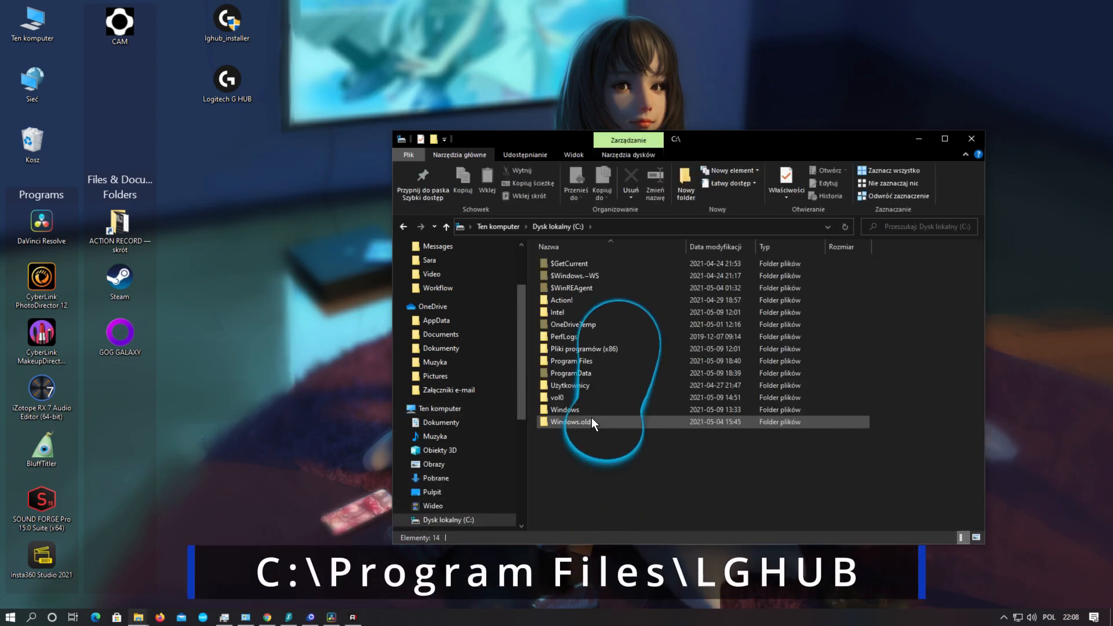
double_click(573, 362)
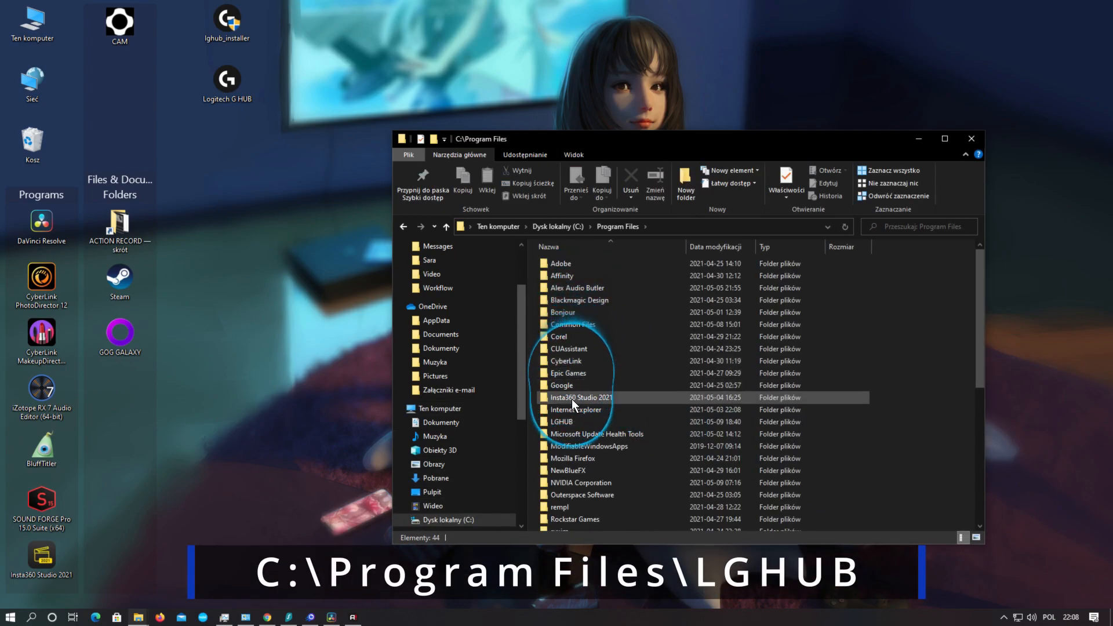
double_click(571, 422)
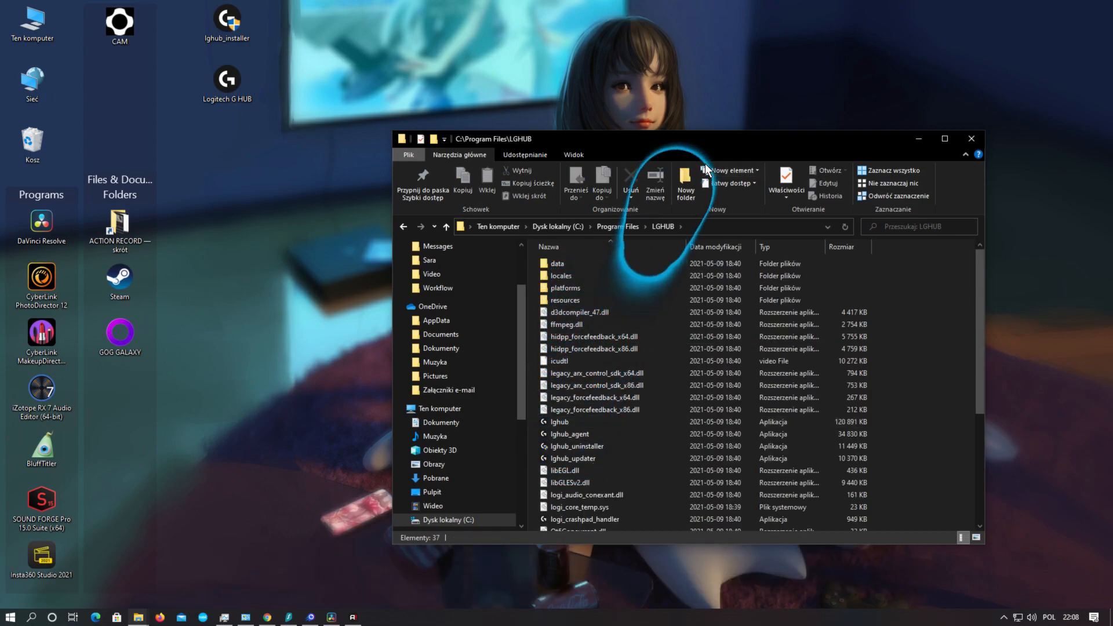
drag(697, 145, 473, 172)
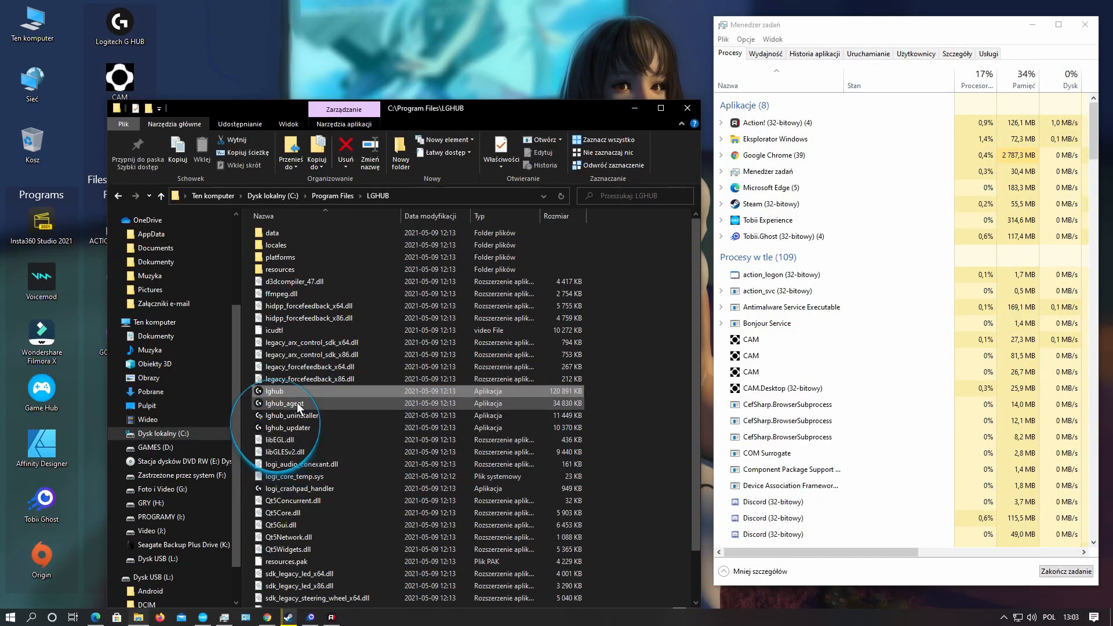
Run lghub_agent and lghub_updater as administrator, allowing each to make changes to the device.
right_click(296, 402)
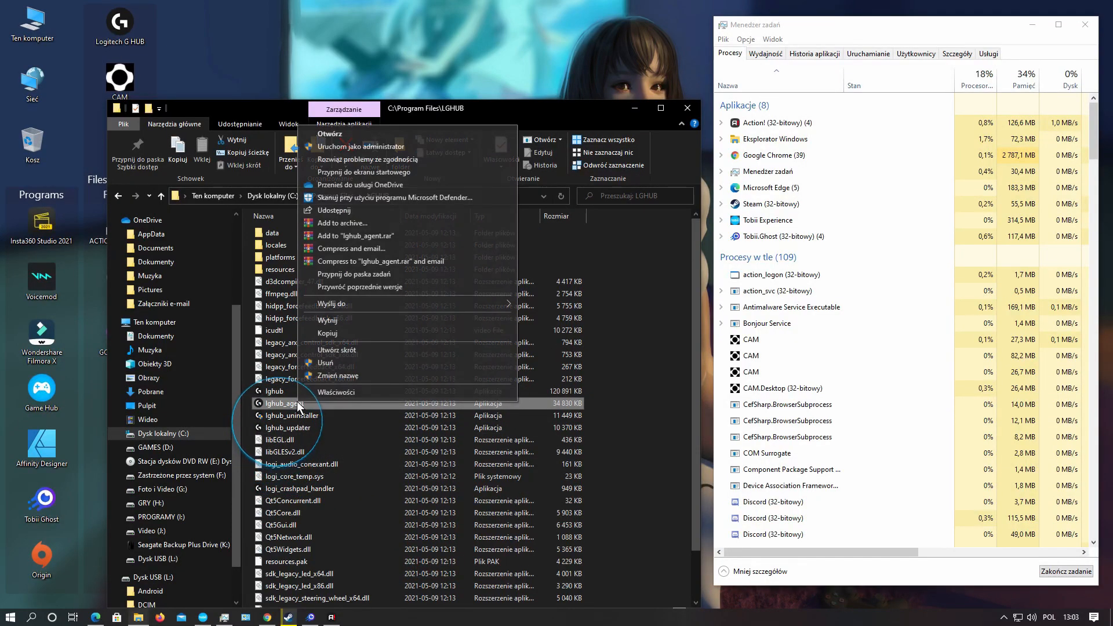
click(388, 147)
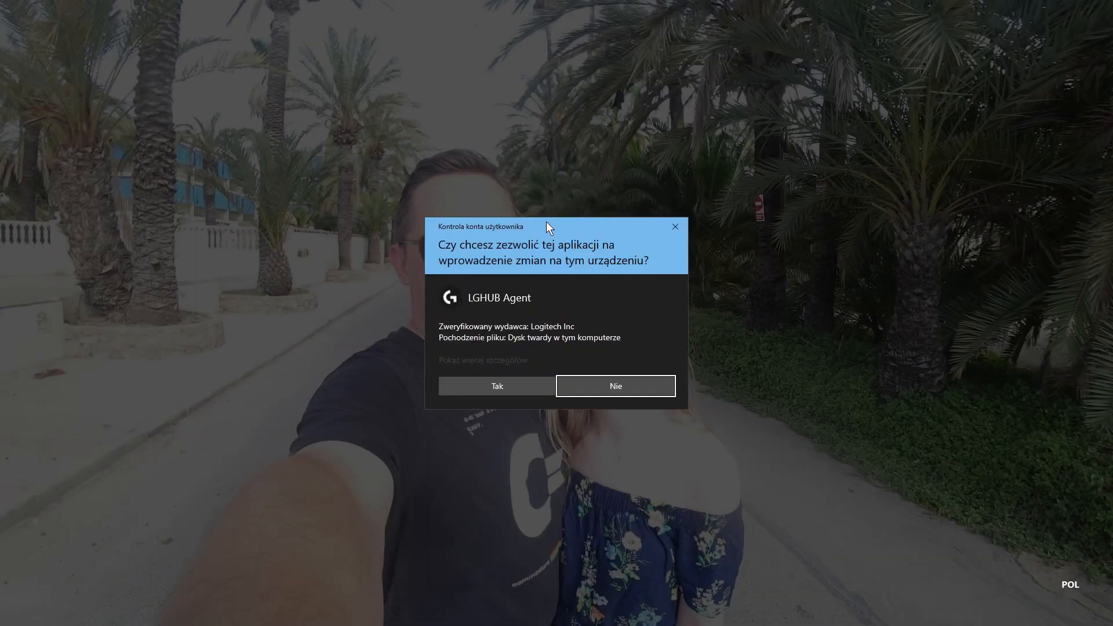
click(484, 392)
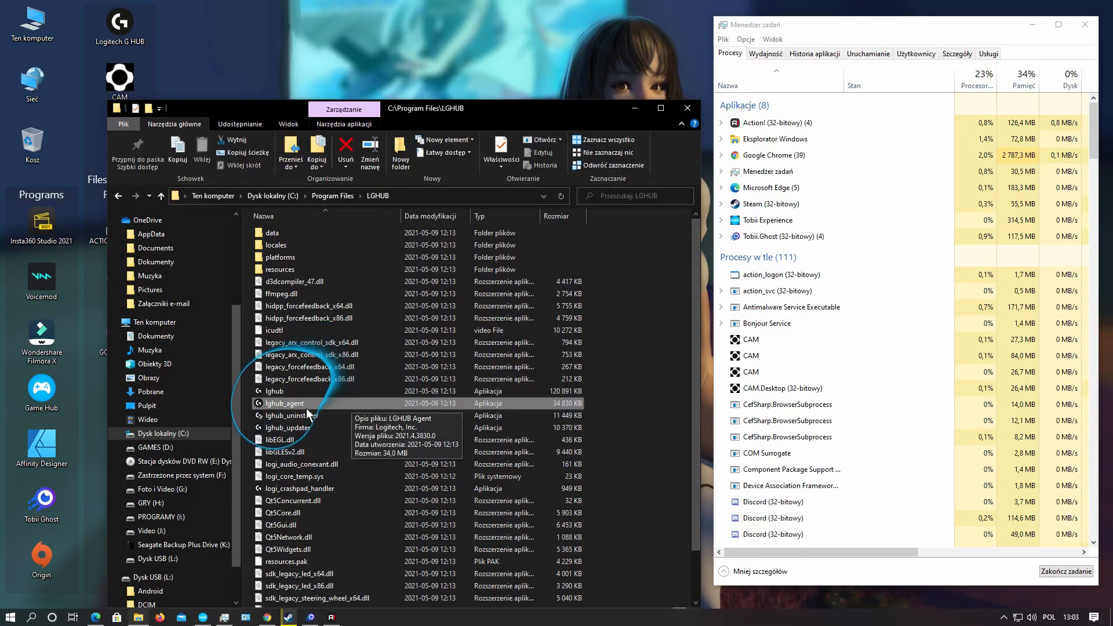
right_click(305, 428)
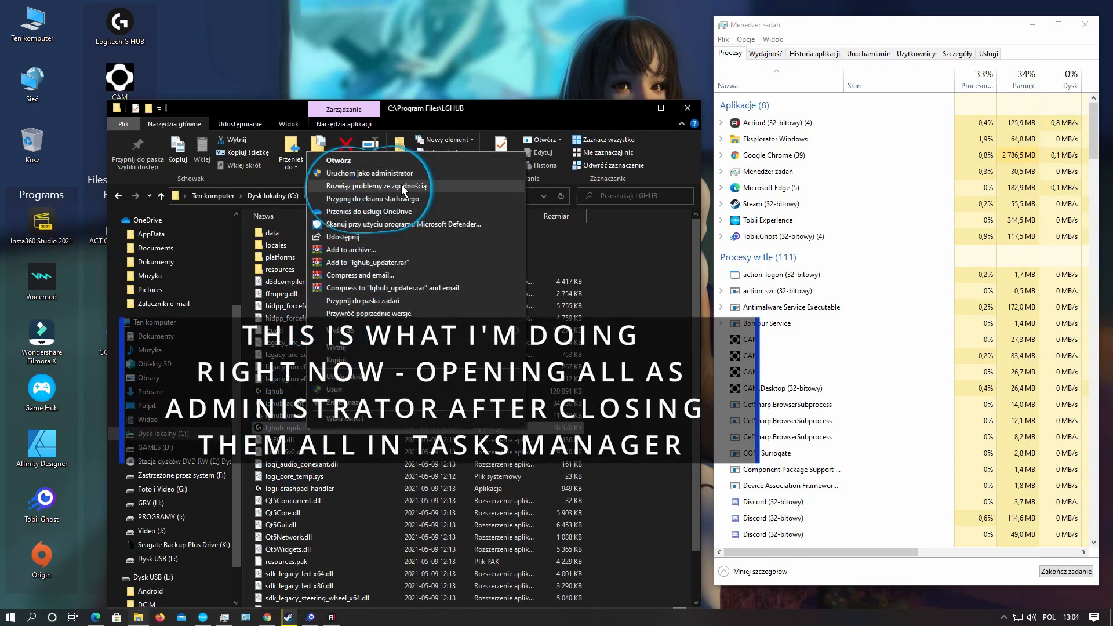
click(418, 176)
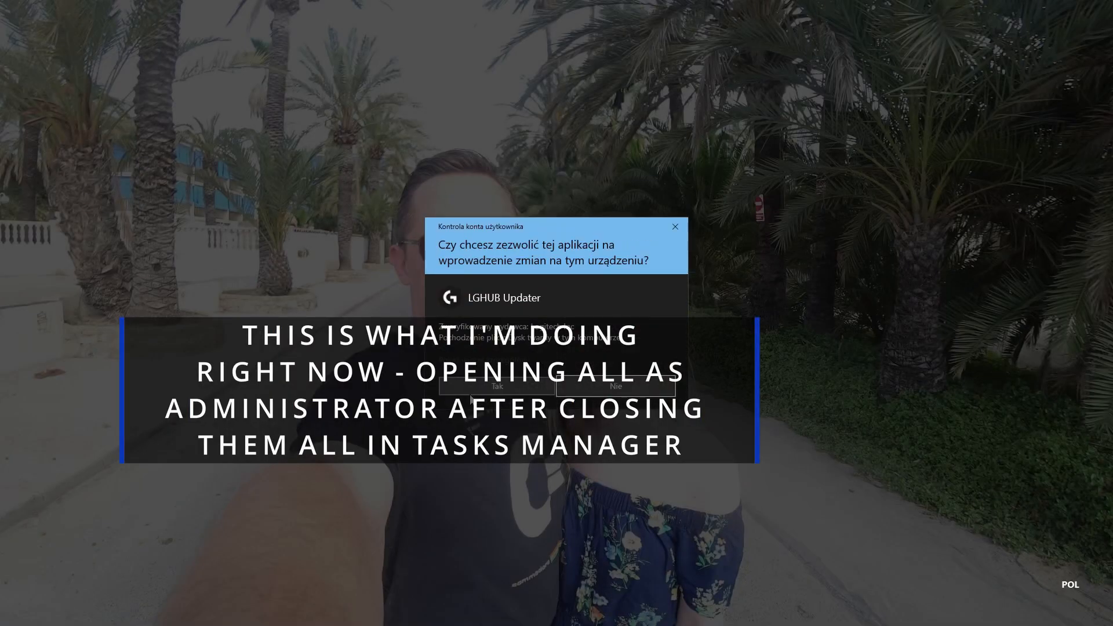
click(478, 393)
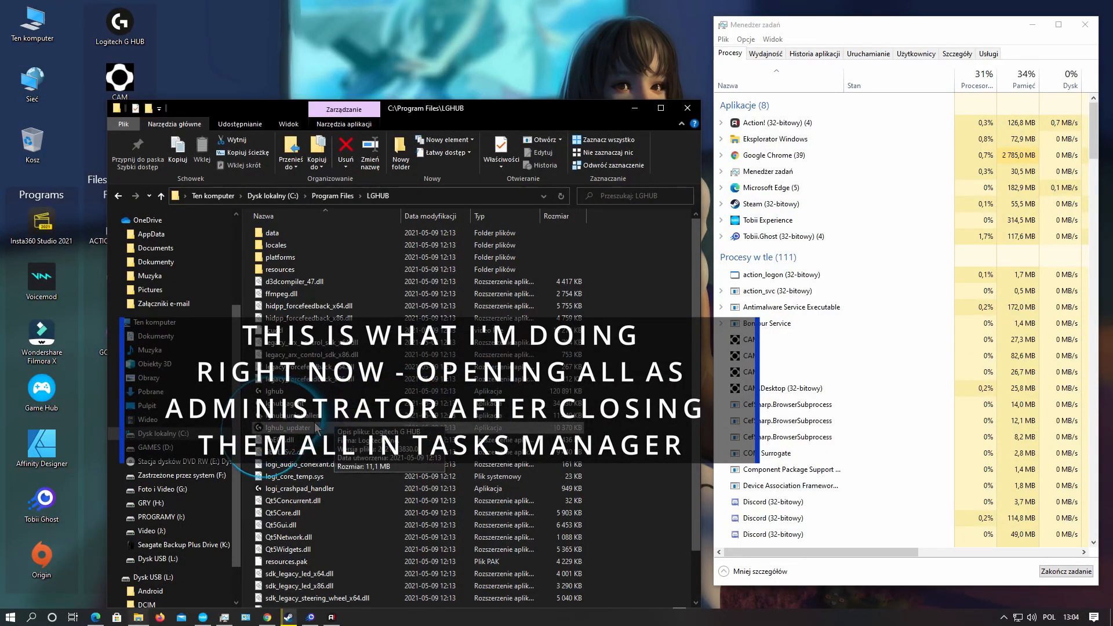
Run logi_crashpad_handler and lghub as administrator, allowing the requested device changes.
right_click(335, 488)
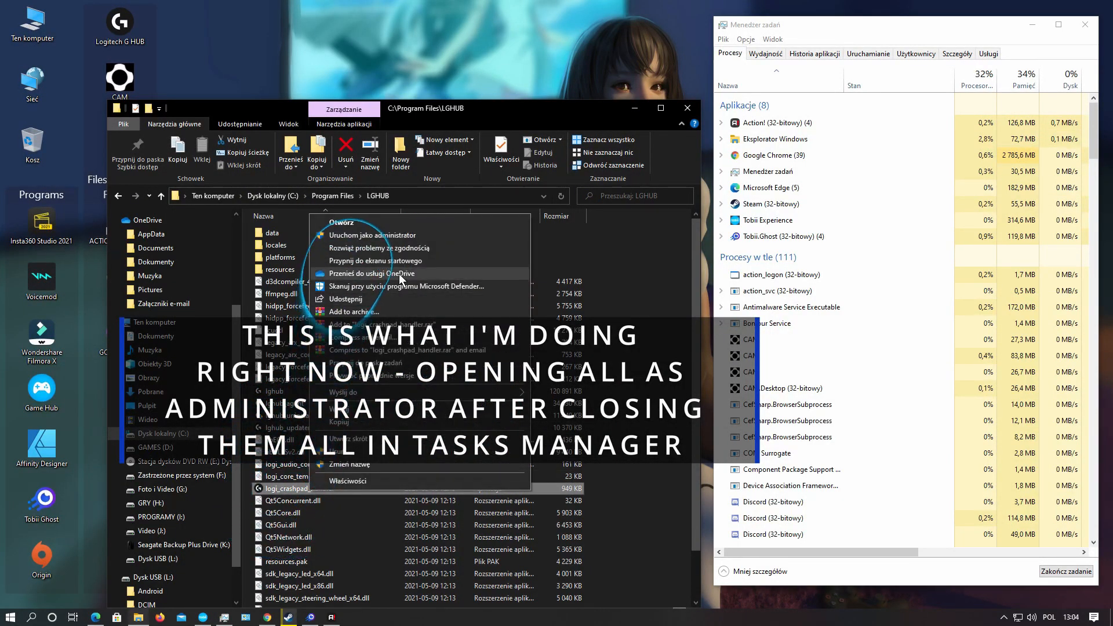
click(393, 235)
click(494, 386)
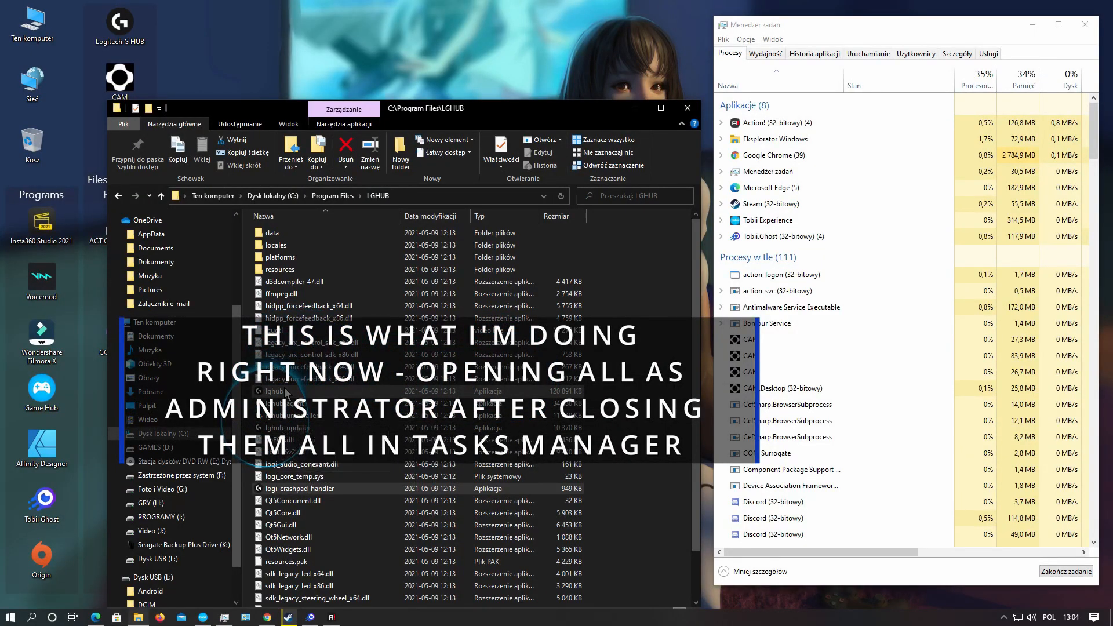
right_click(273, 392)
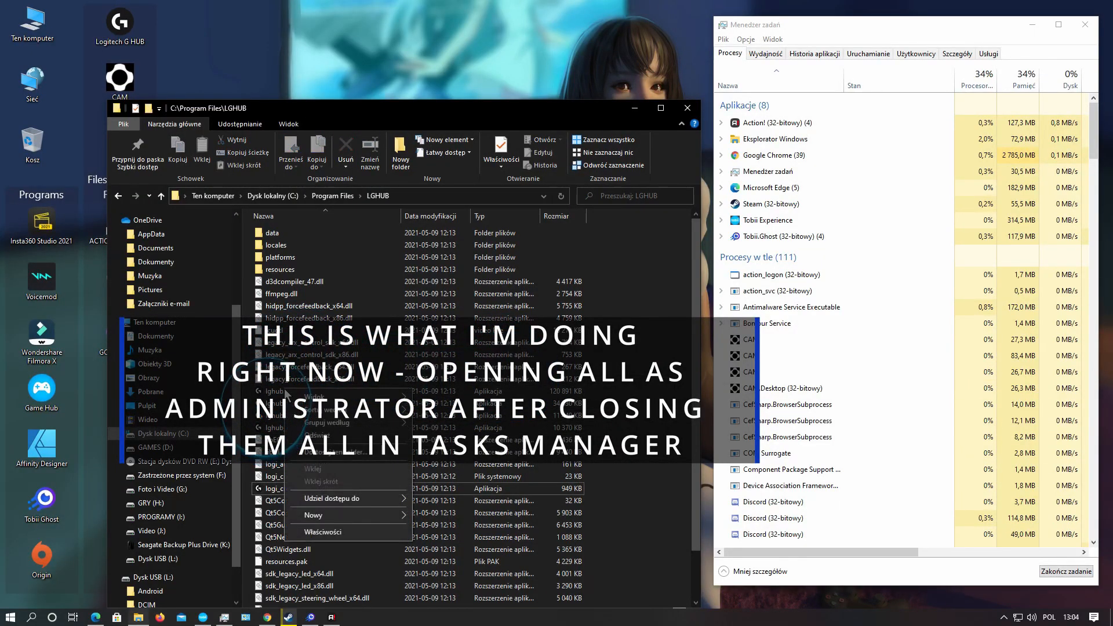
click(354, 134)
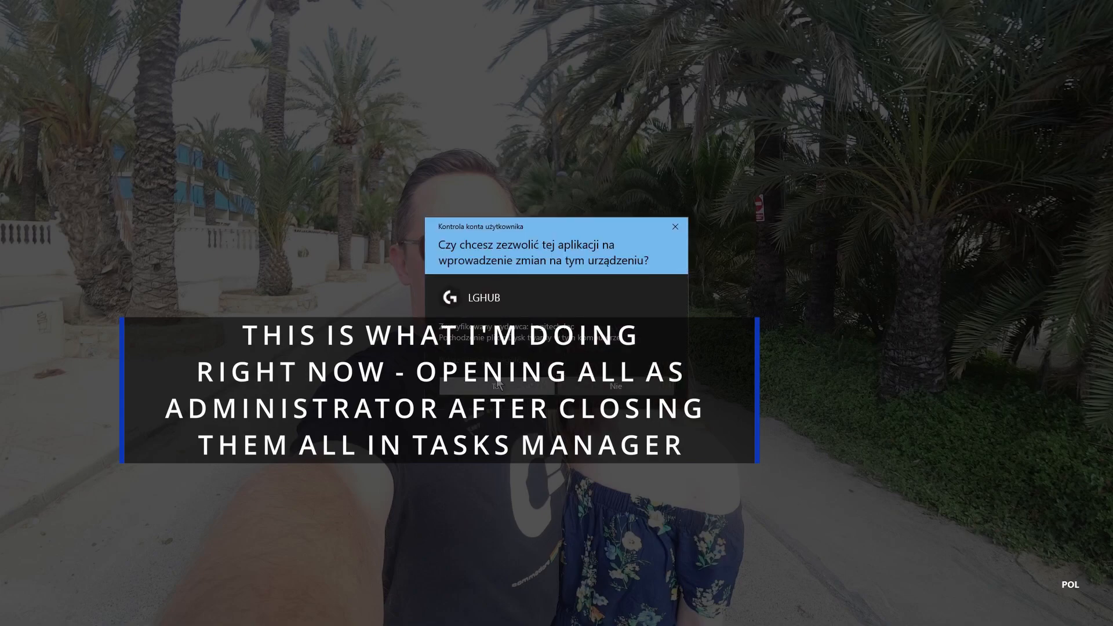
click(496, 387)
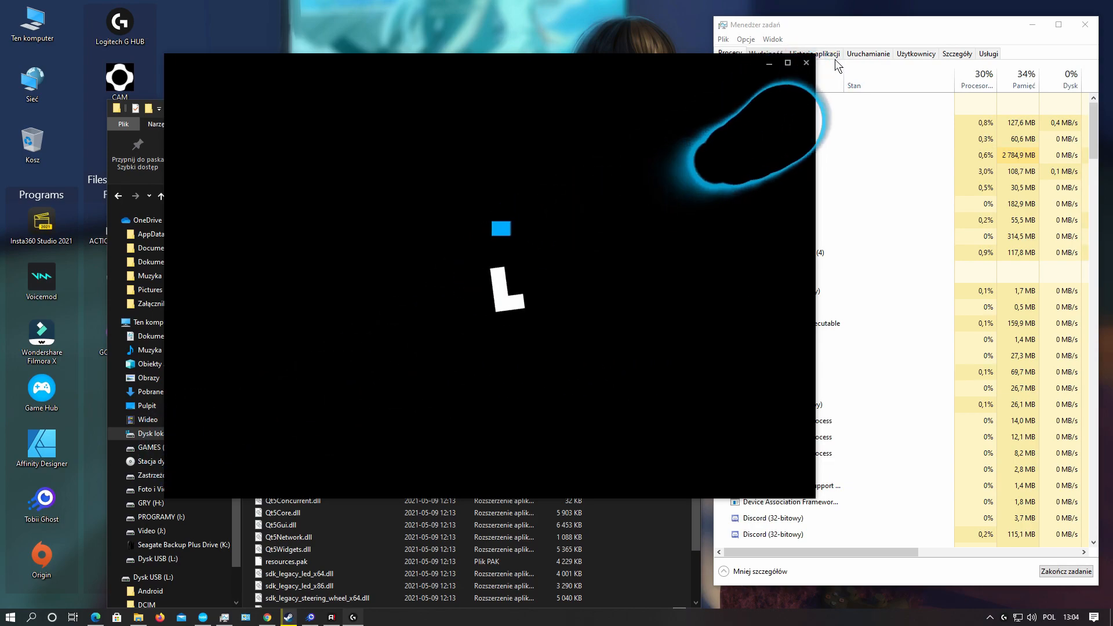
Check the hidden tray icons and Task Manager for LGHUB, and close the G HUB loading window.
click(992, 618)
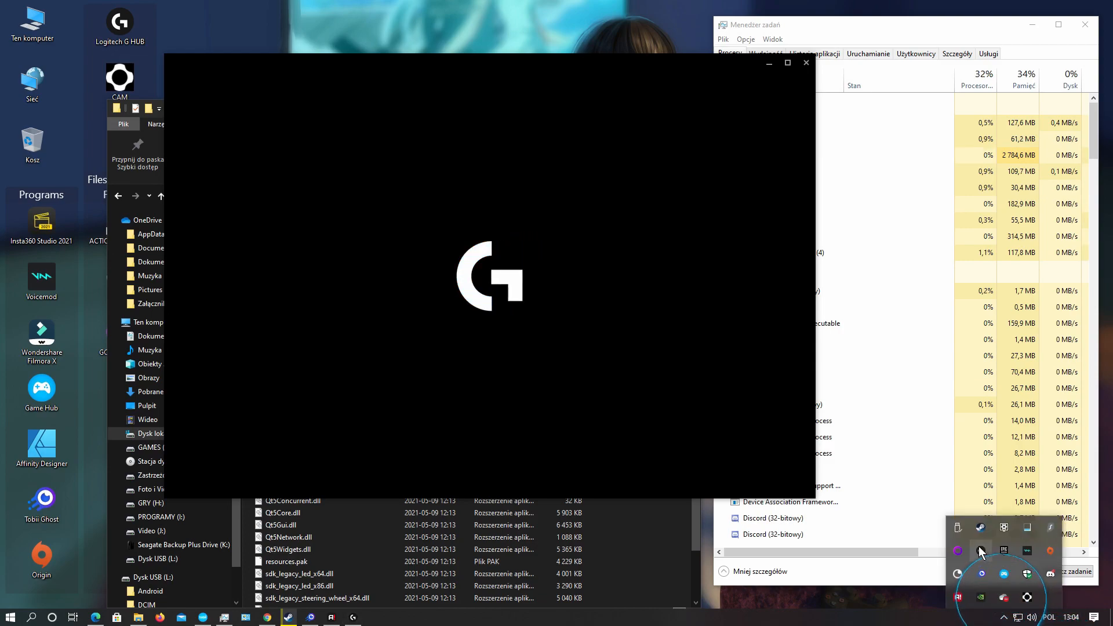
click(874, 264)
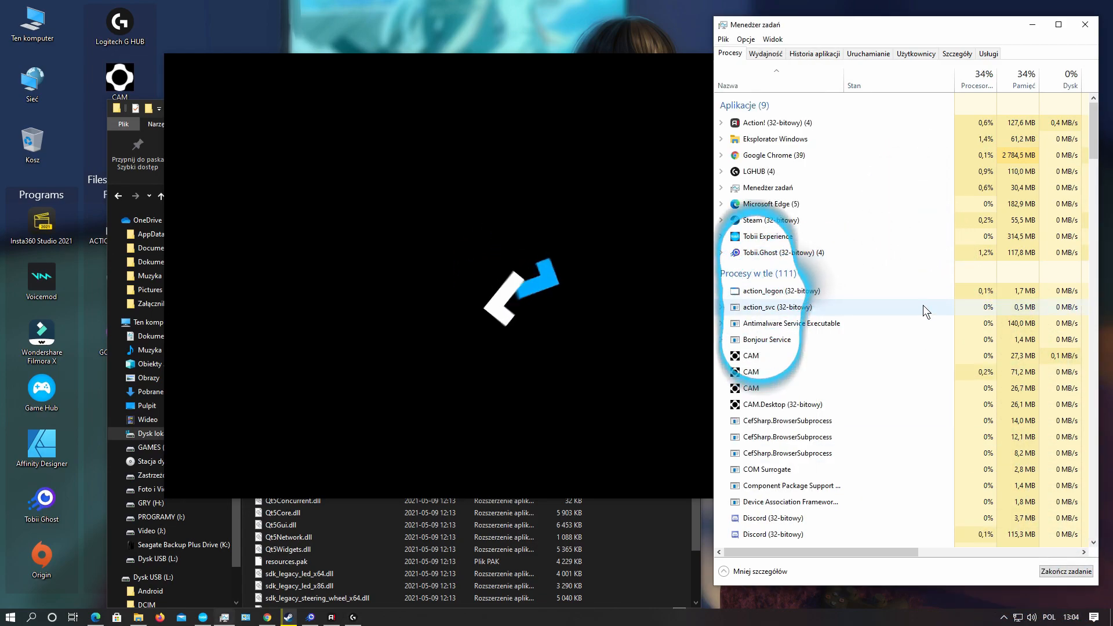
mouse_move(1094, 145)
mouse_down()
mouse_move(1095, 268)
mouse_move(1094, 143)
mouse_up()
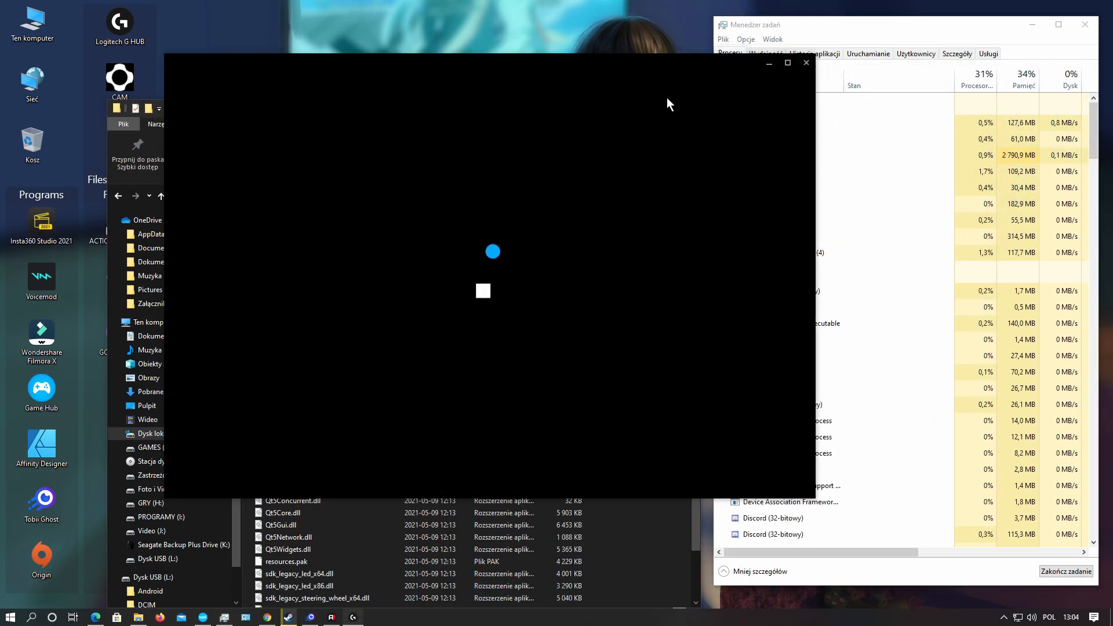
click(806, 64)
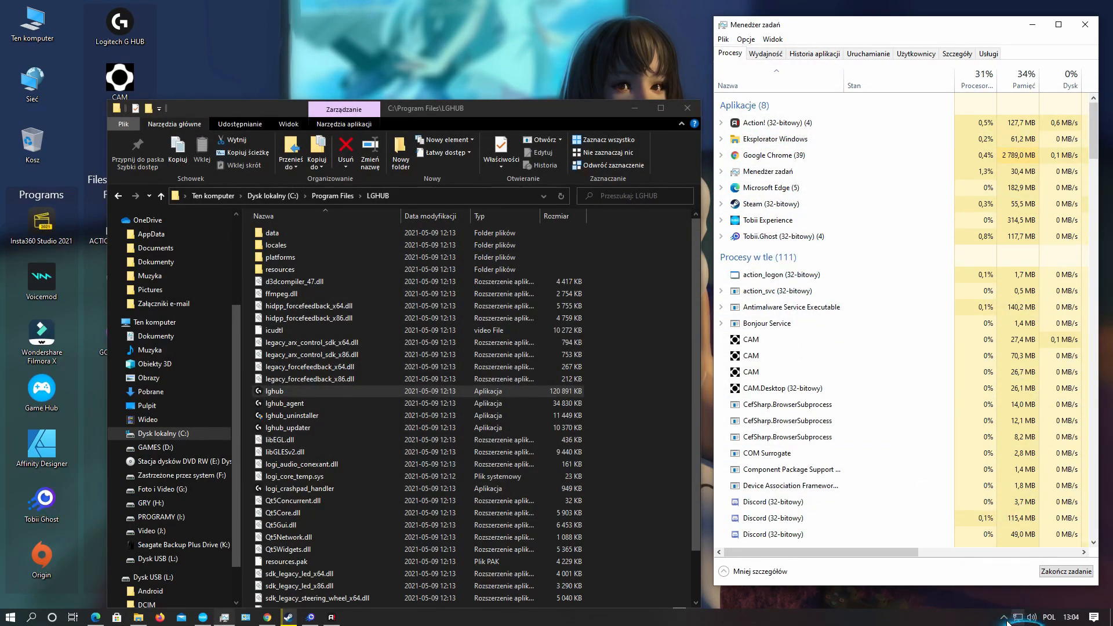
click(1004, 617)
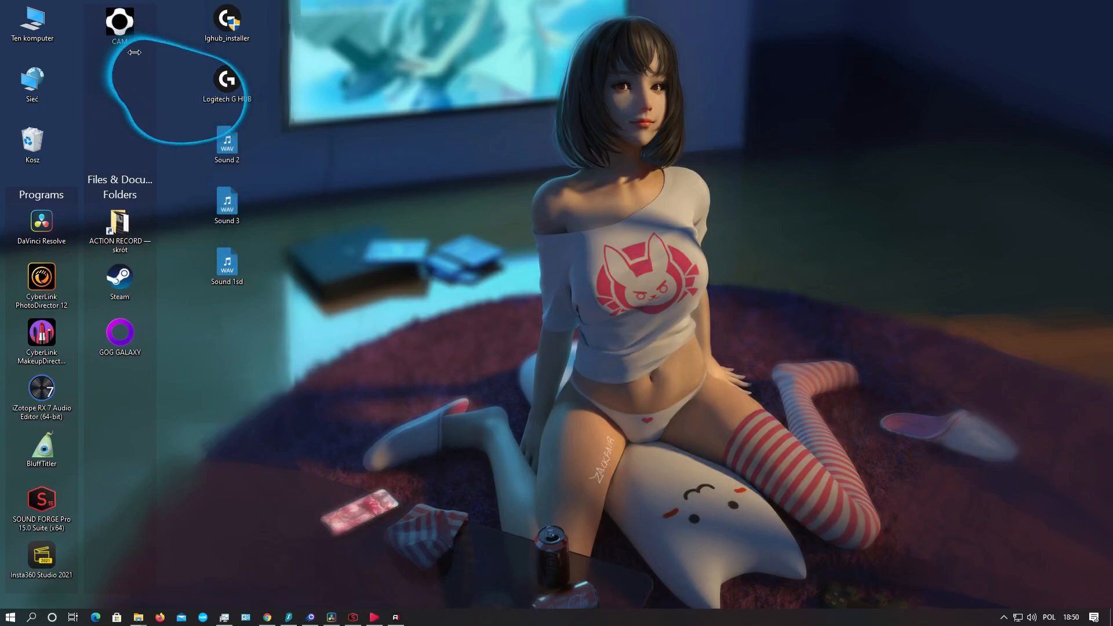
Copy the LGHUB folder from the user's AppData\Local folder on drive C: to the desktop.
double_click(33, 23)
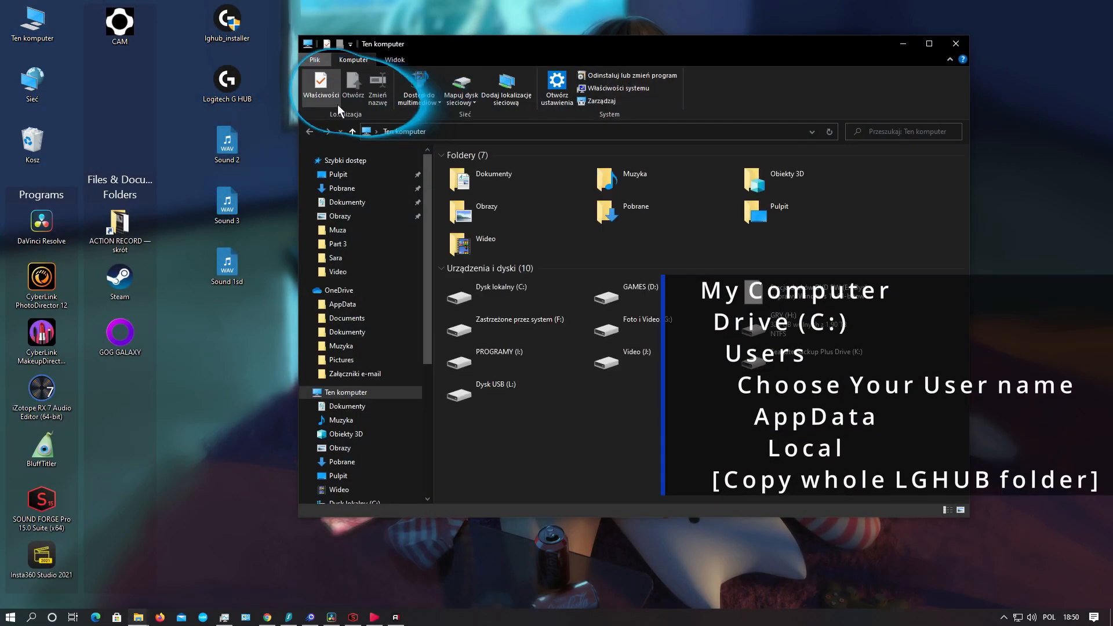
double_click(496, 284)
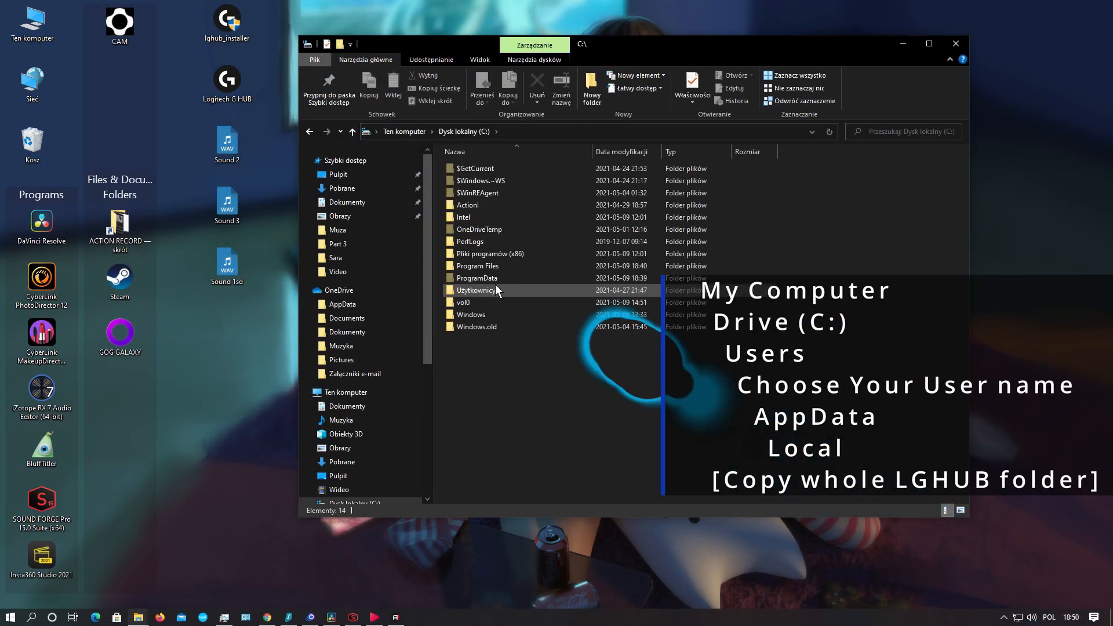
double_click(473, 291)
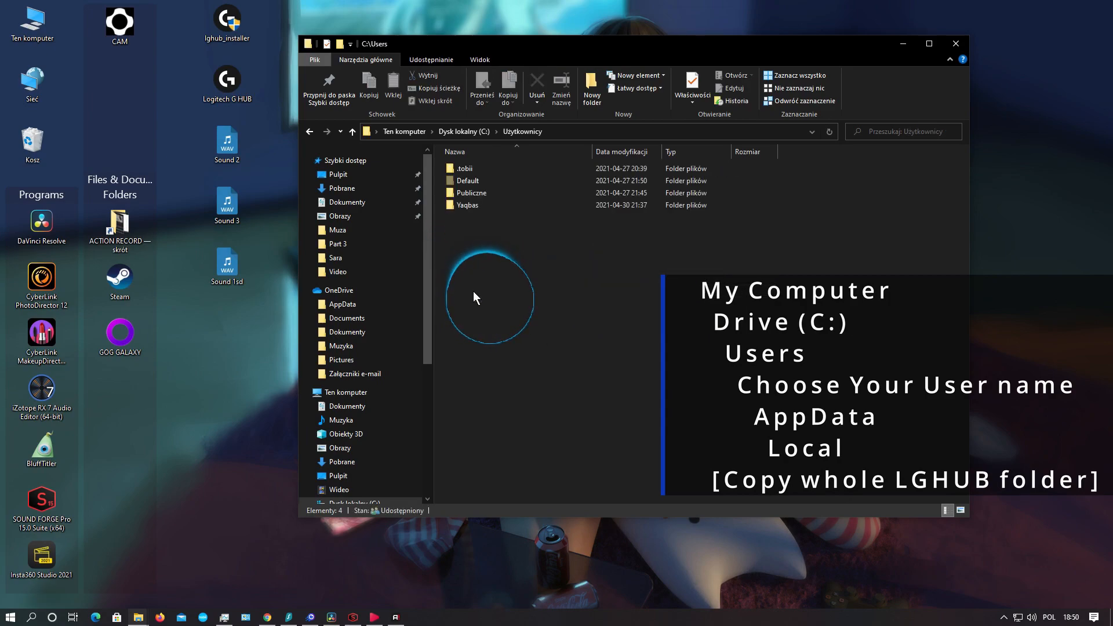
double_click(464, 206)
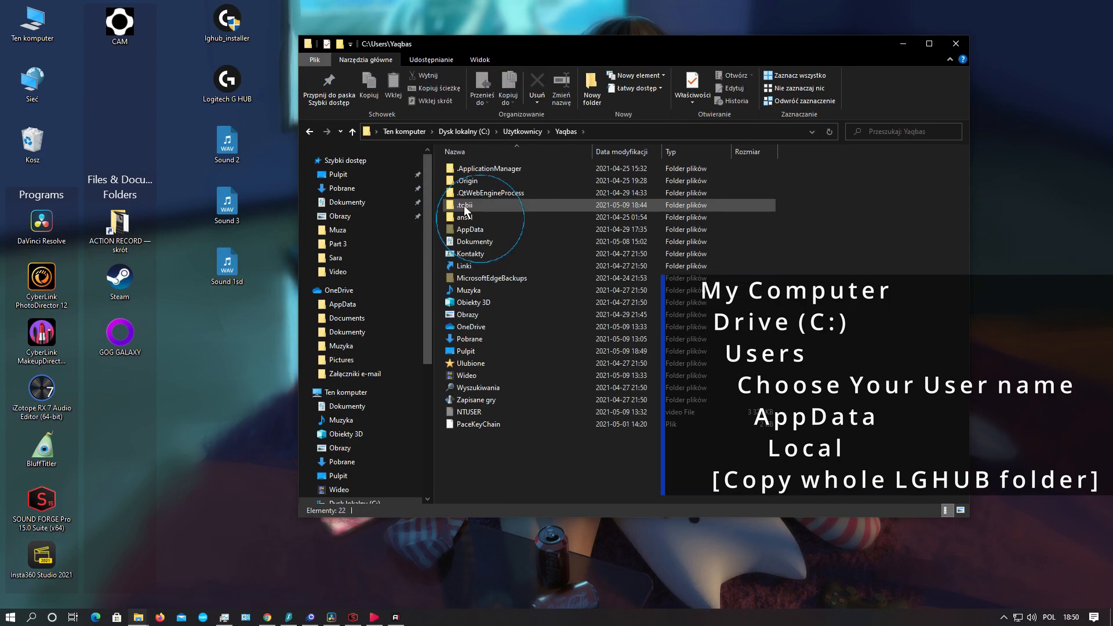
double_click(479, 231)
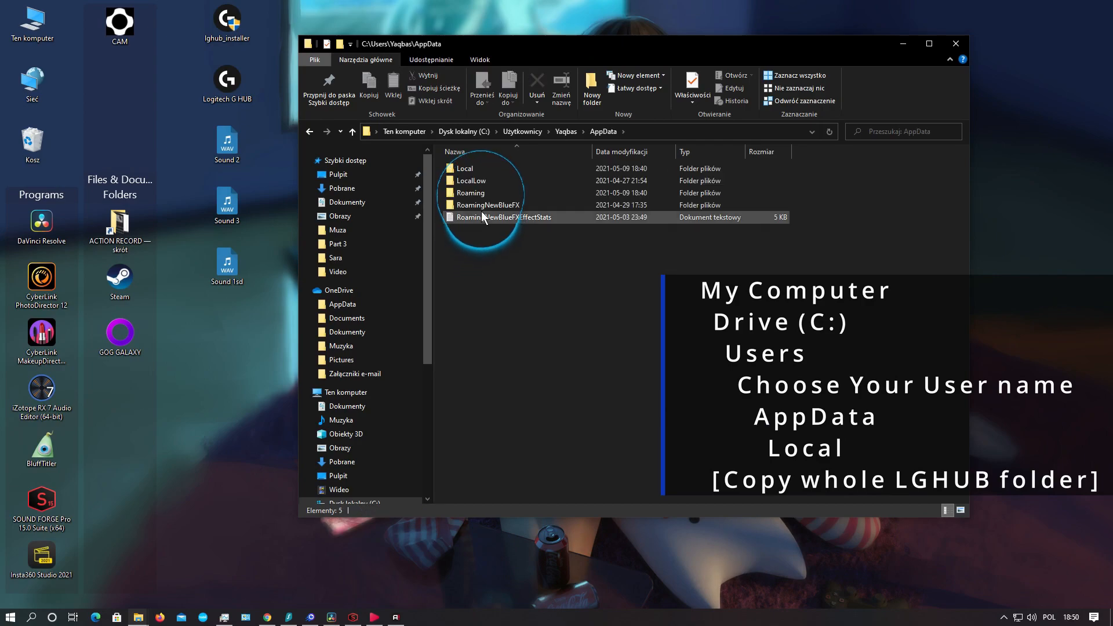
double_click(465, 168)
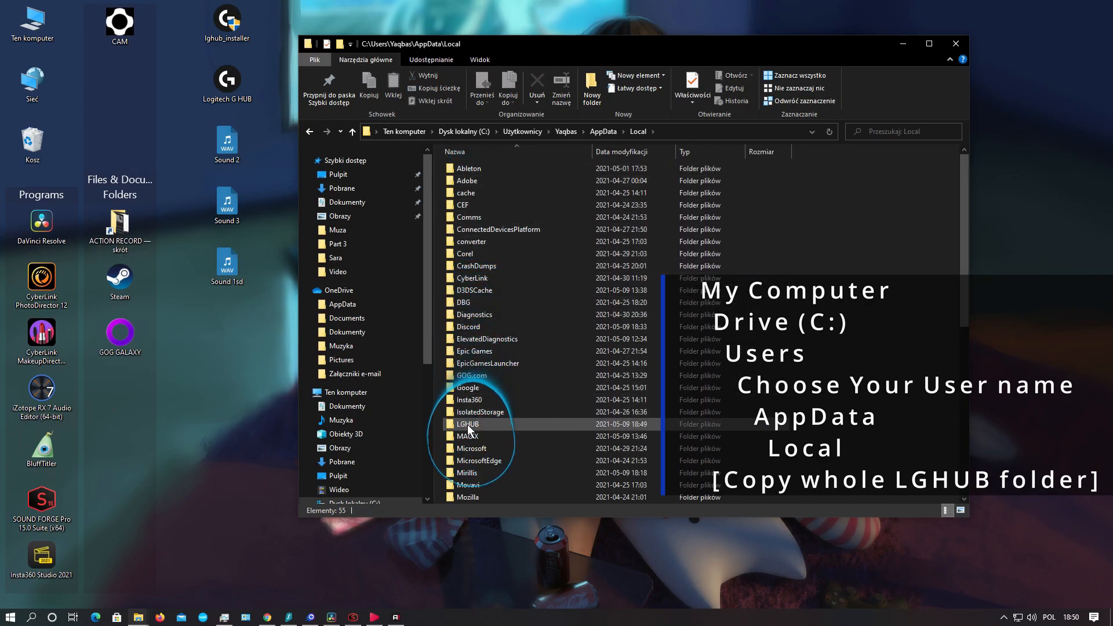
drag(477, 424, 238, 343)
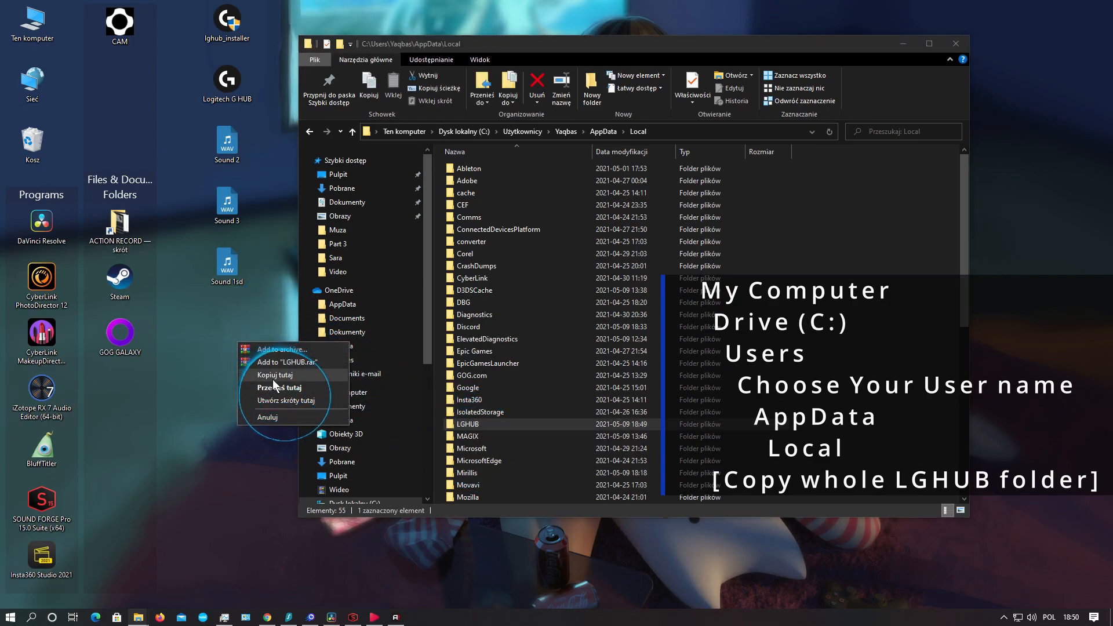
click(273, 377)
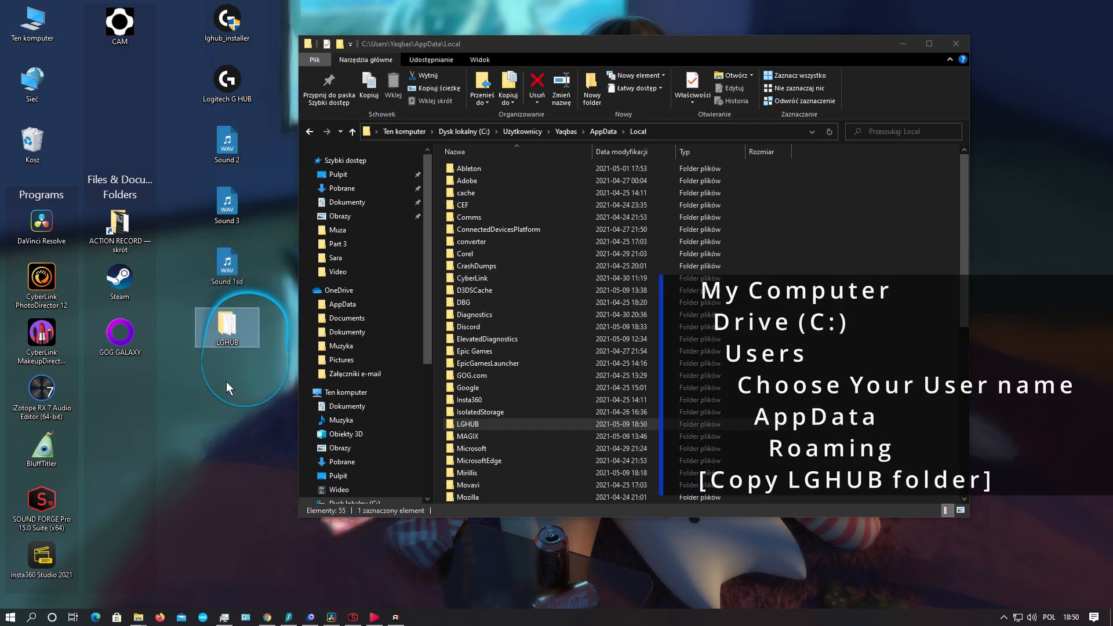
Browse to the AppData\Roaming folder and create a new folder named 1 on the desktop.
click(310, 132)
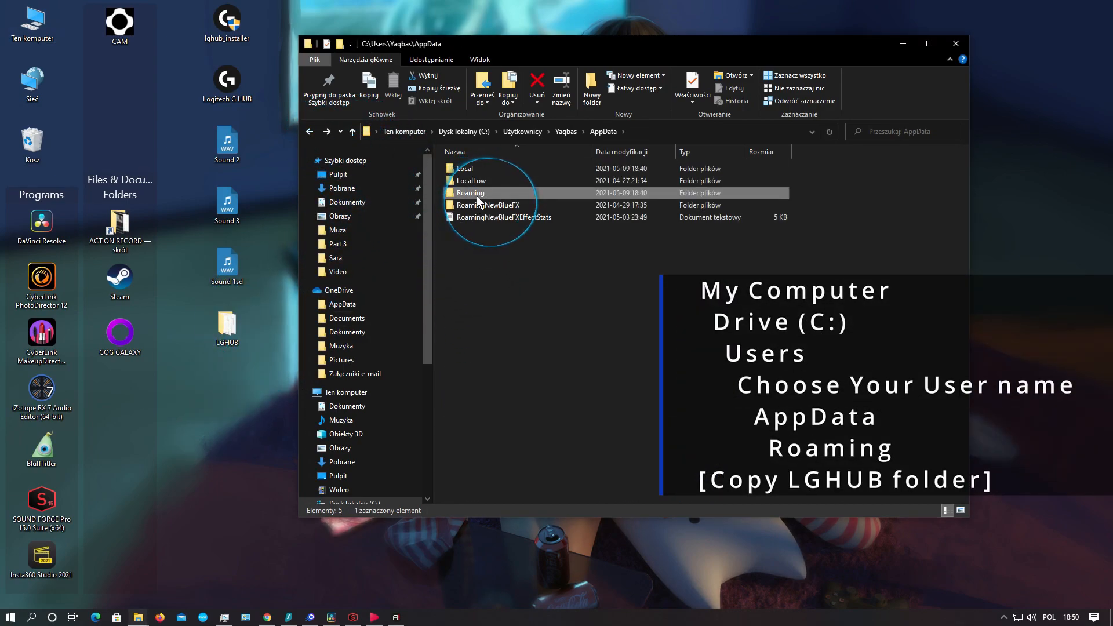
double_click(476, 193)
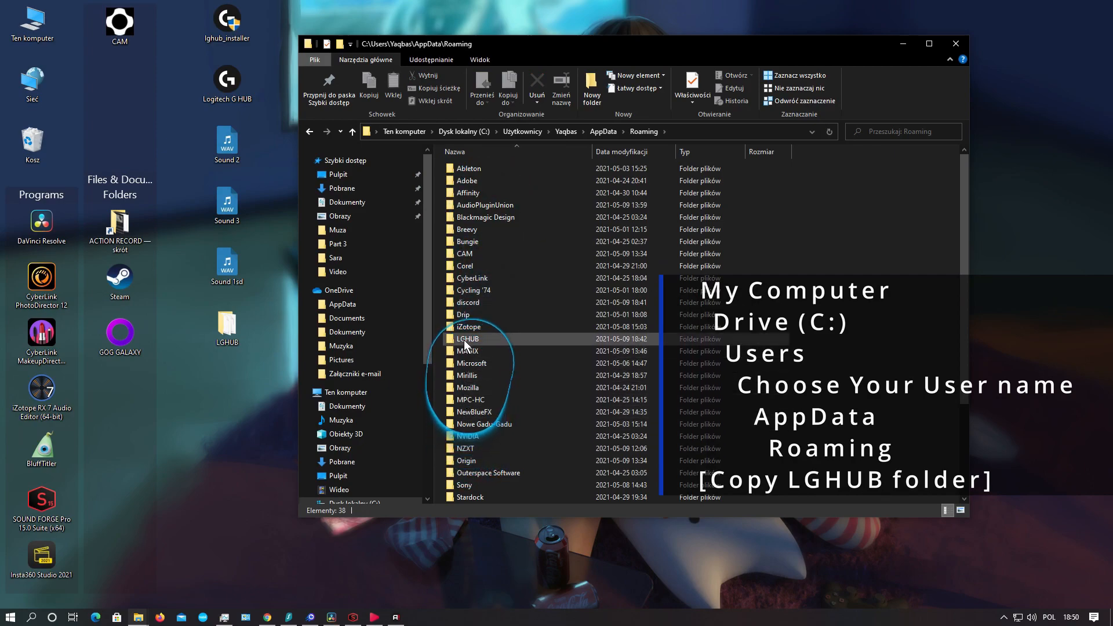
right_click(210, 387)
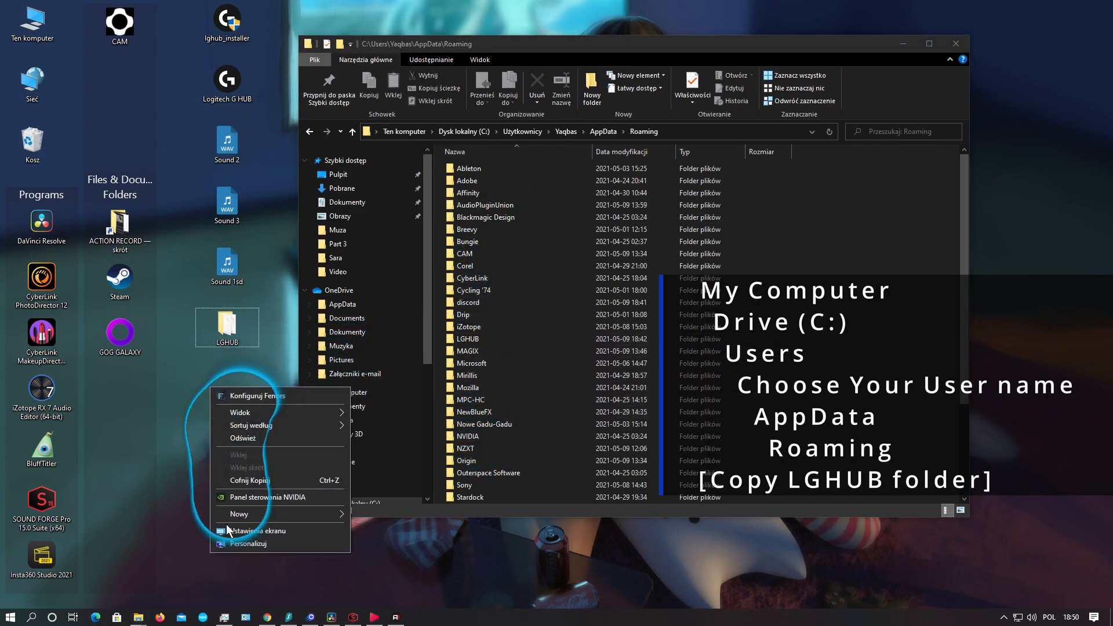
mouse_move(249, 514)
click(362, 514)
text(1)
key(Return)
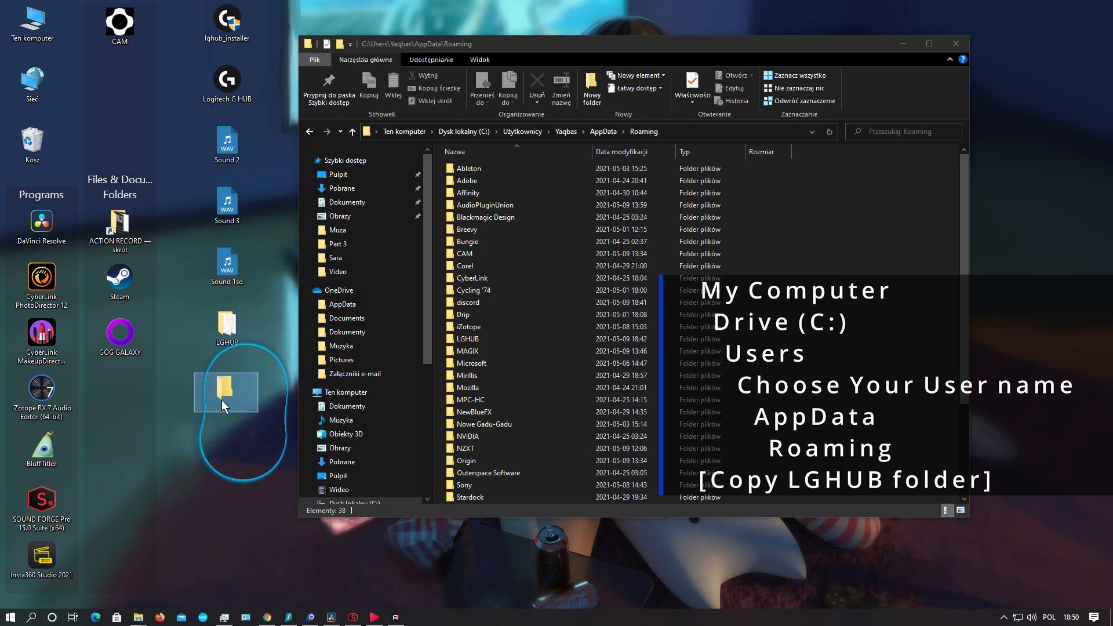
Copy the LGHUB folder from AppData\Roaming into folder 1 on the desktop and close the File Explorer window.
click(469, 339)
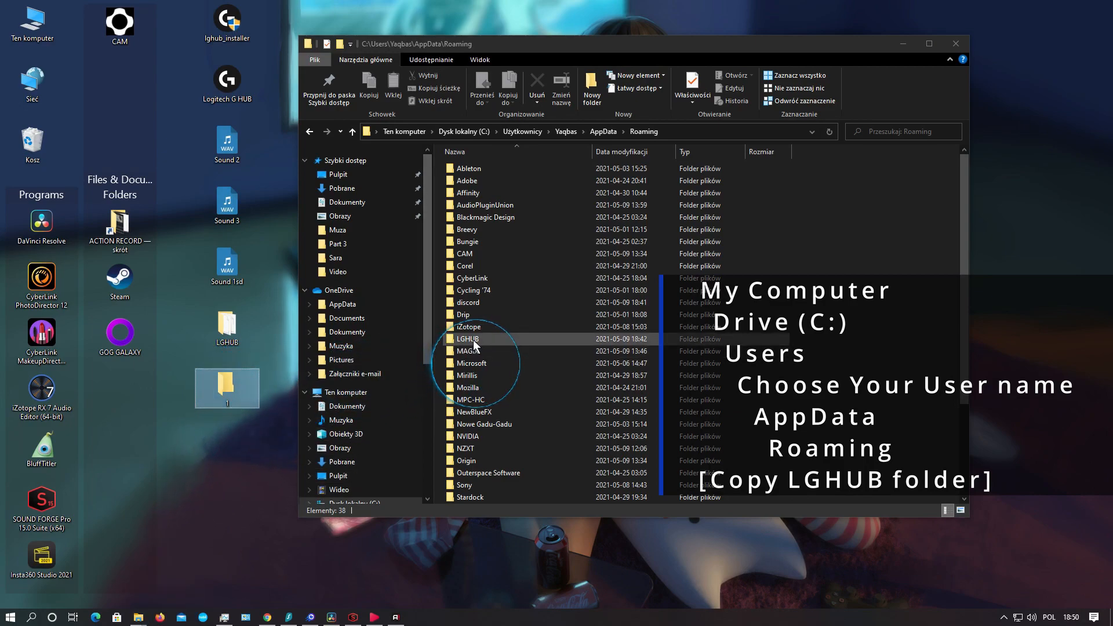
drag(240, 381, 240, 384)
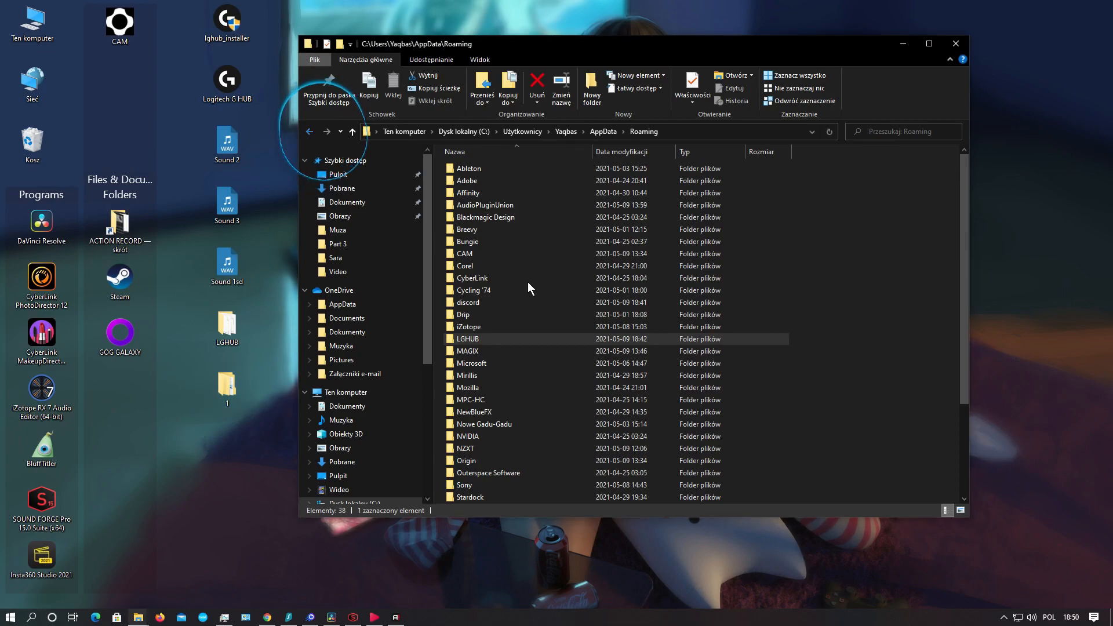
click(310, 132)
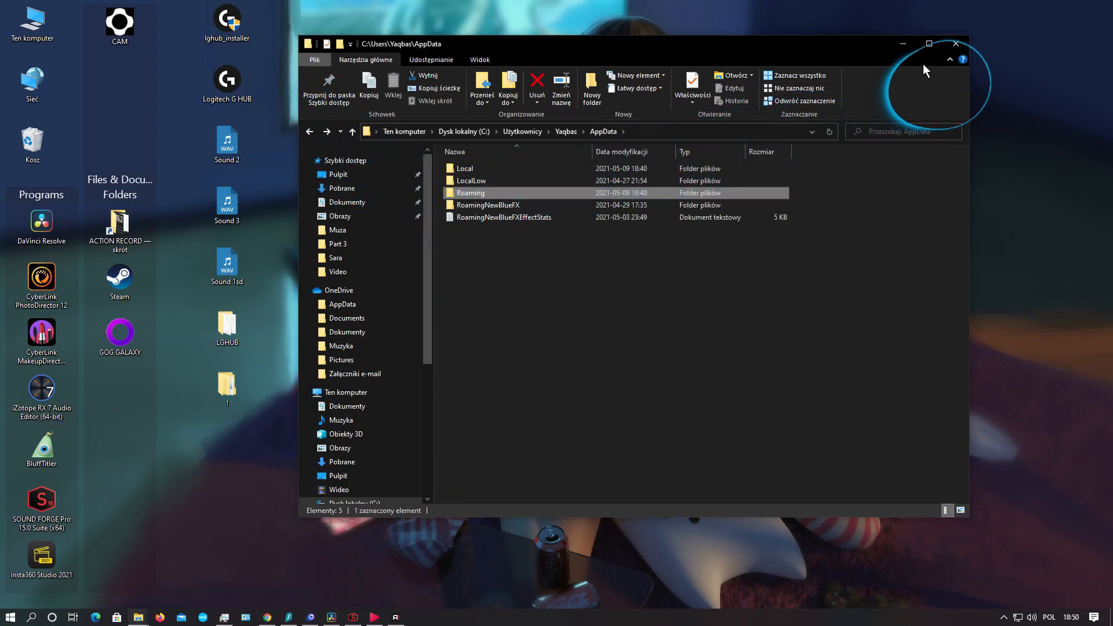
click(955, 46)
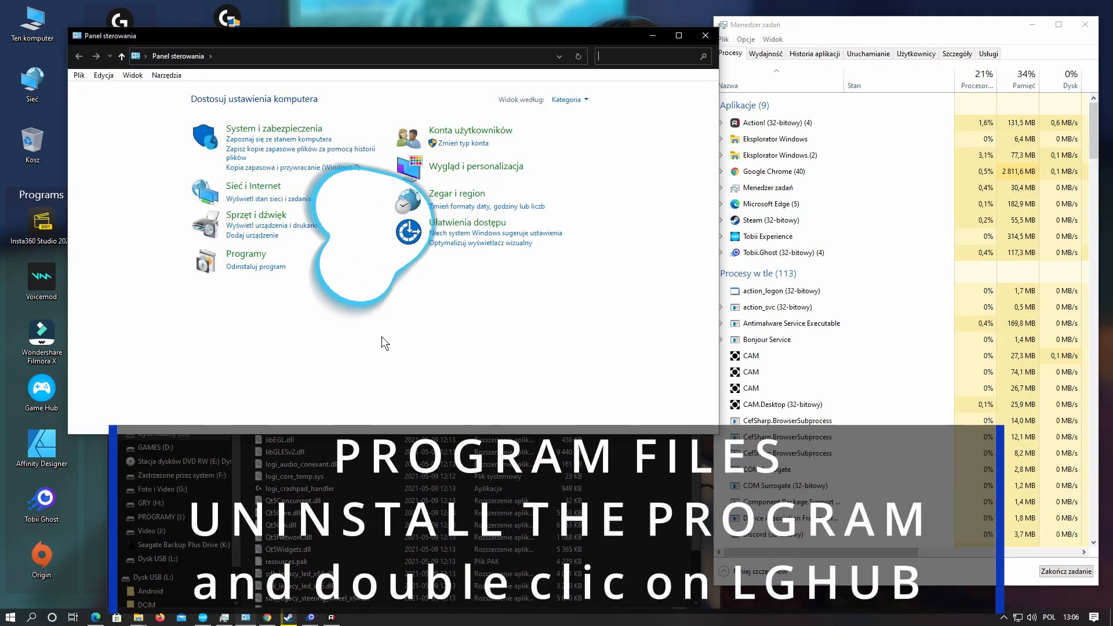
Uninstall Logitech G HUB through the Control Panel's installed programs list, confirm the removal and close the uninstaller.
click(277, 267)
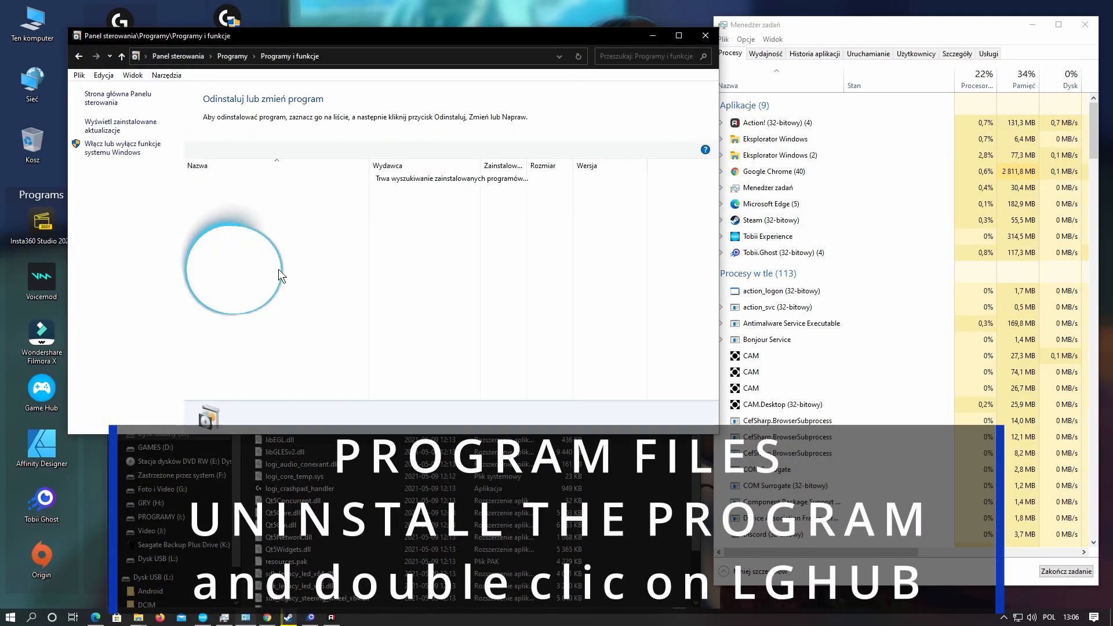
scroll(244, 284, down, 5)
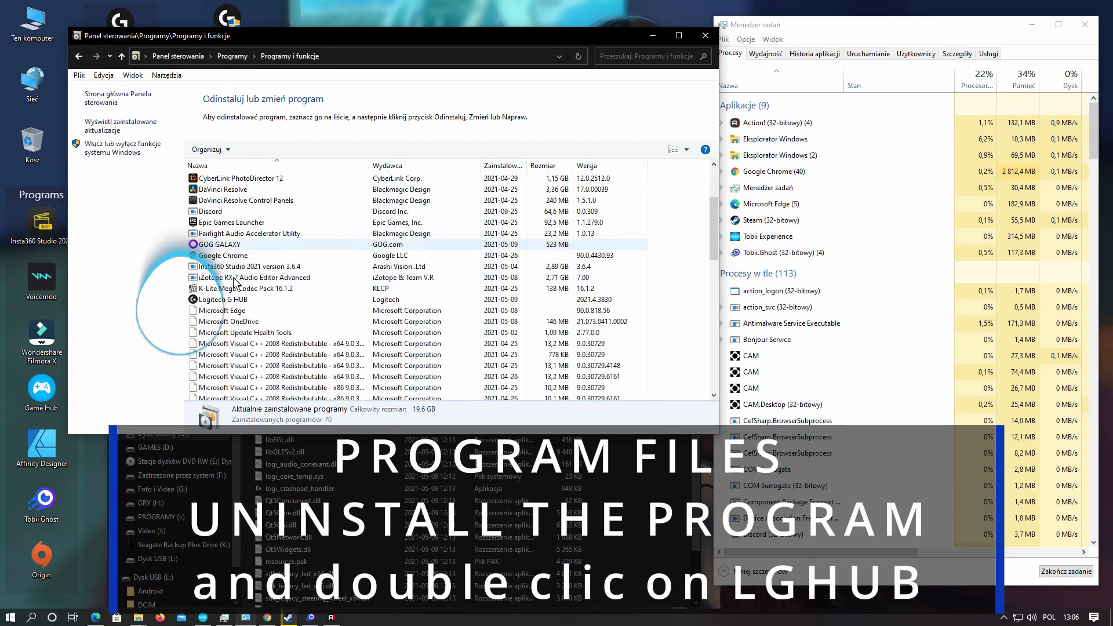
scroll(231, 294, up, 1)
click(220, 266)
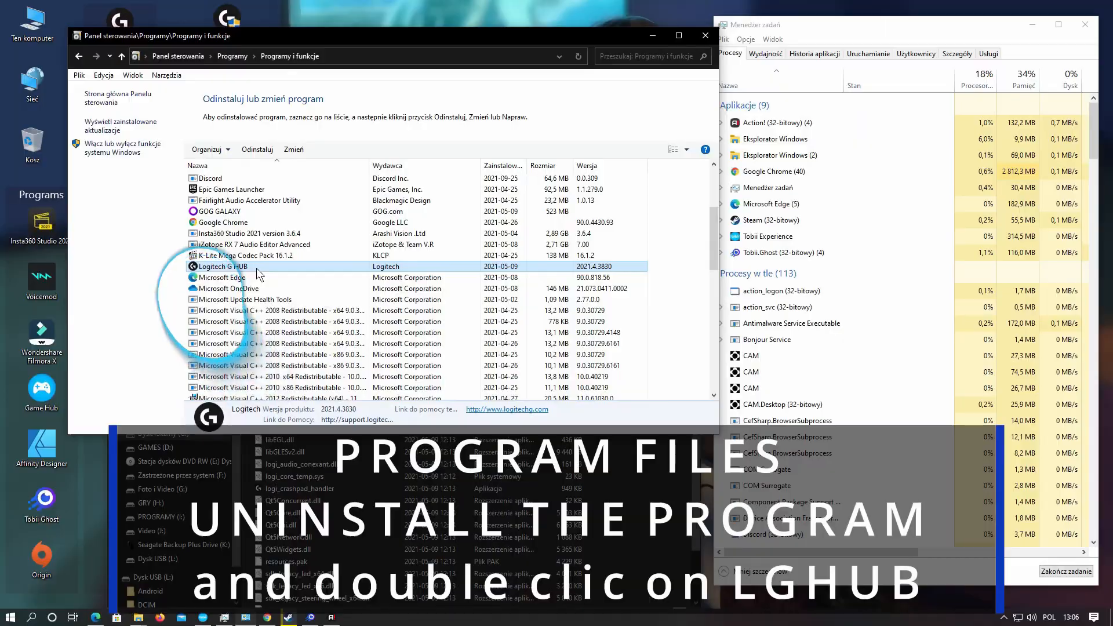
click(494, 378)
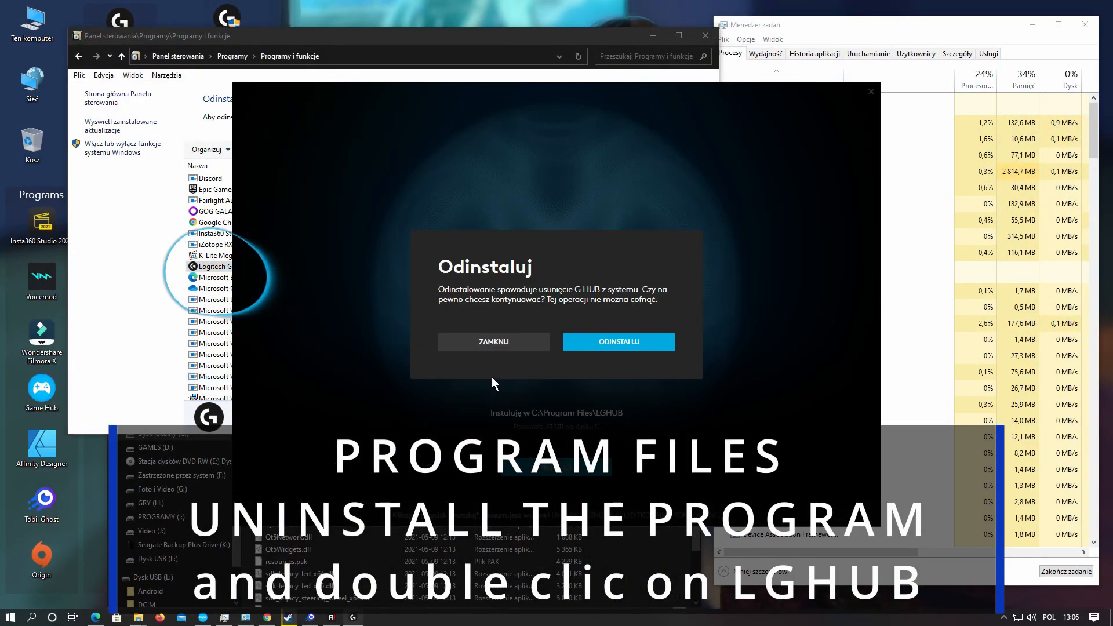
click(589, 343)
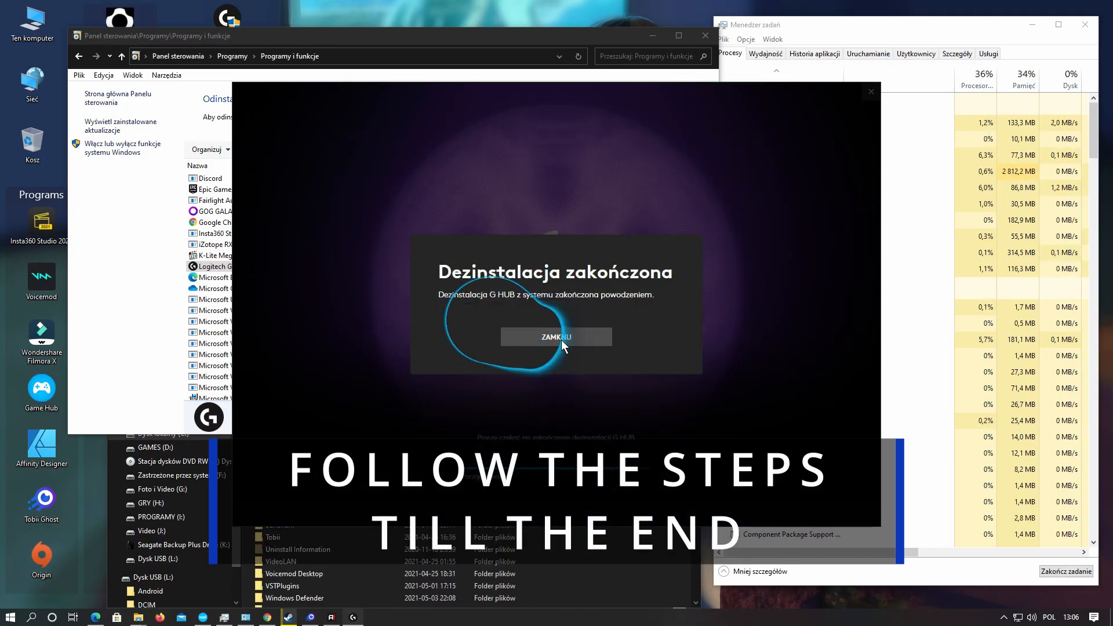
click(563, 338)
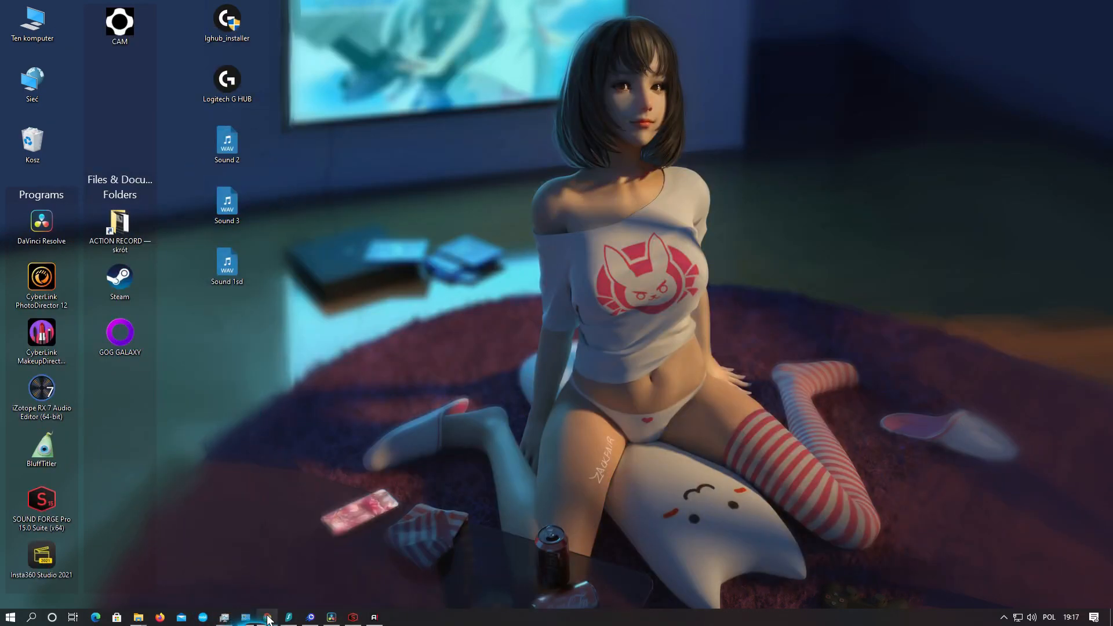
Switch to Chrome and download the Windows installer from the logitechg.com/en-gb/innovation/g-hub page.
click(267, 618)
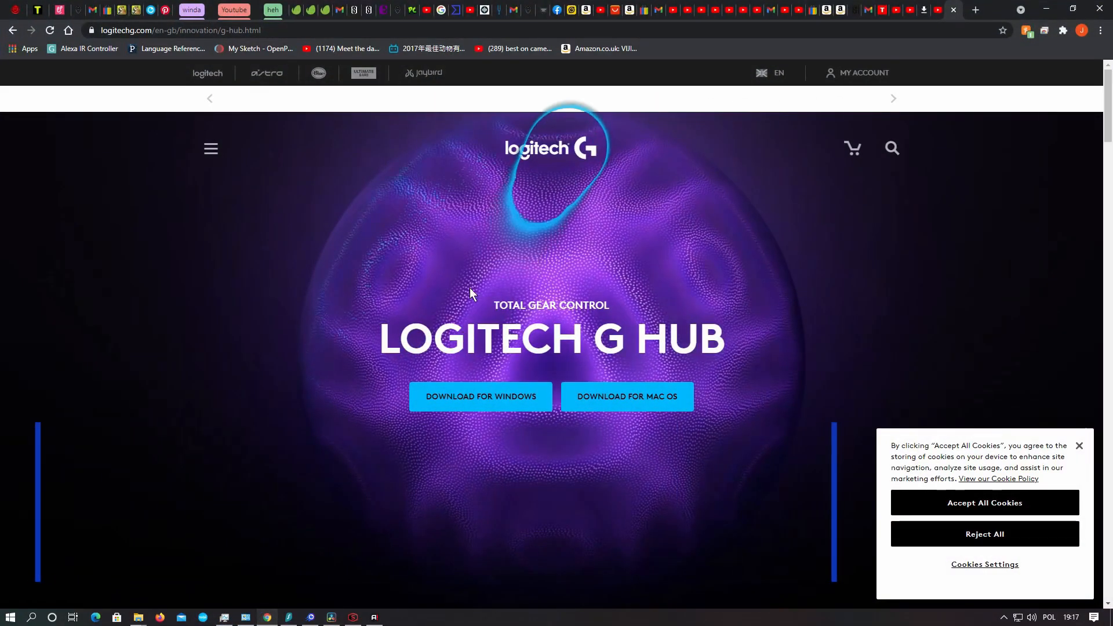
click(249, 30)
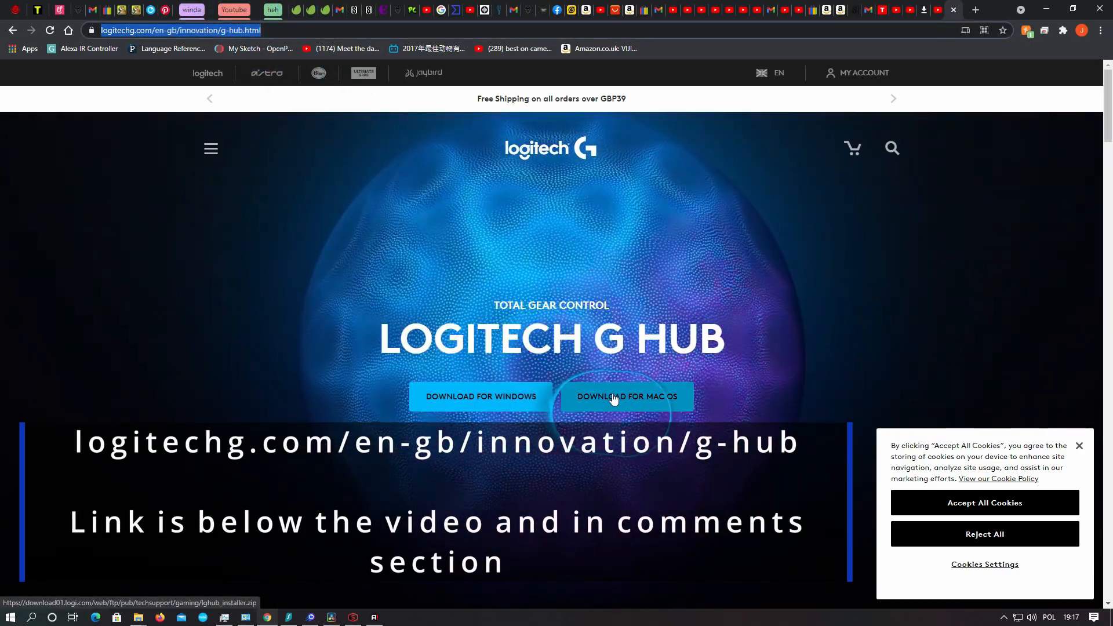
click(503, 400)
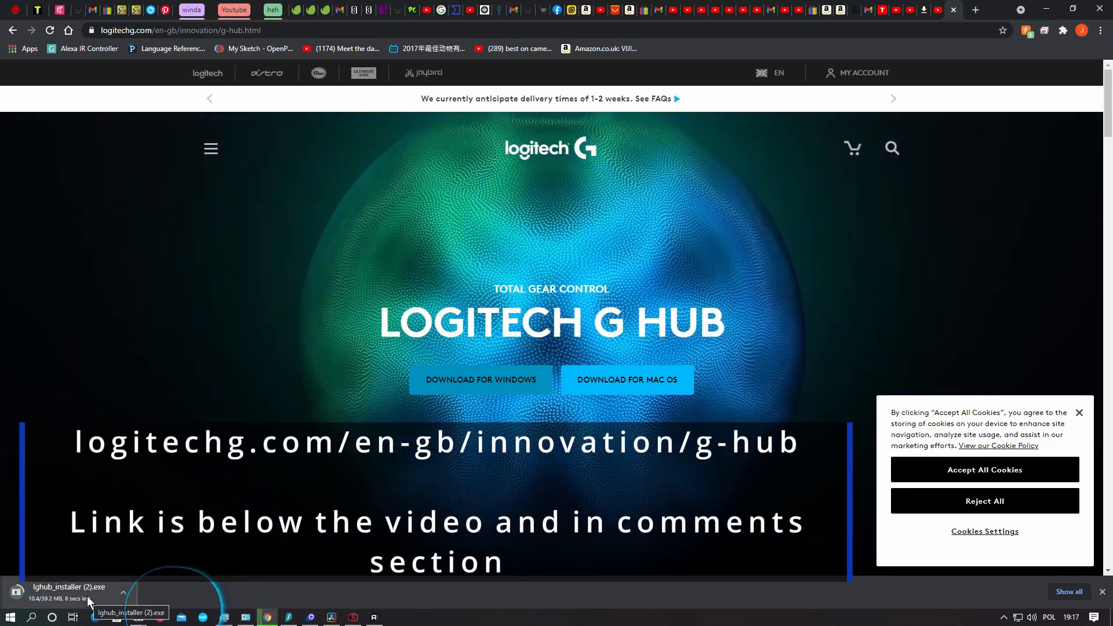
Run the downloaded lghub_installer (2).exe, allow it to make changes, minimize the browser and close the existing-installation dialog.
click(64, 587)
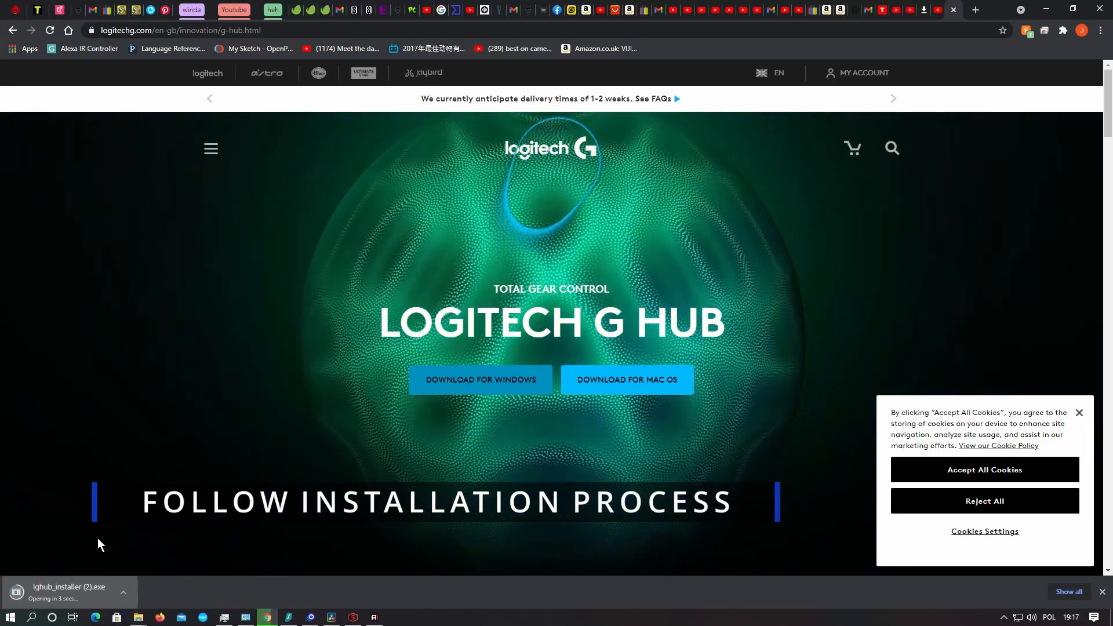
click(97, 582)
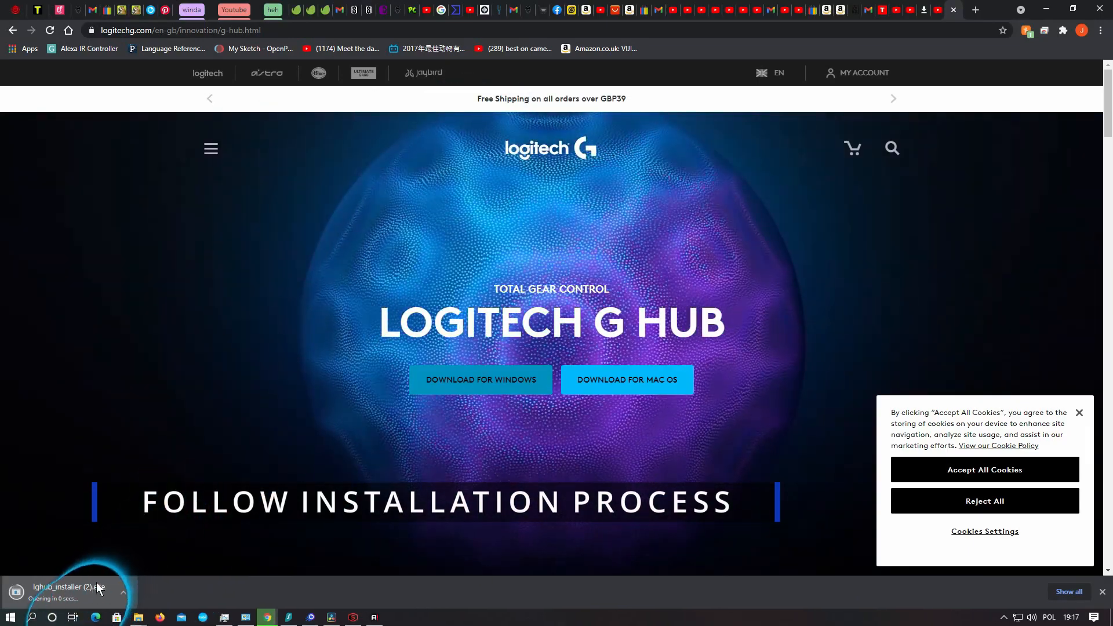
click(94, 584)
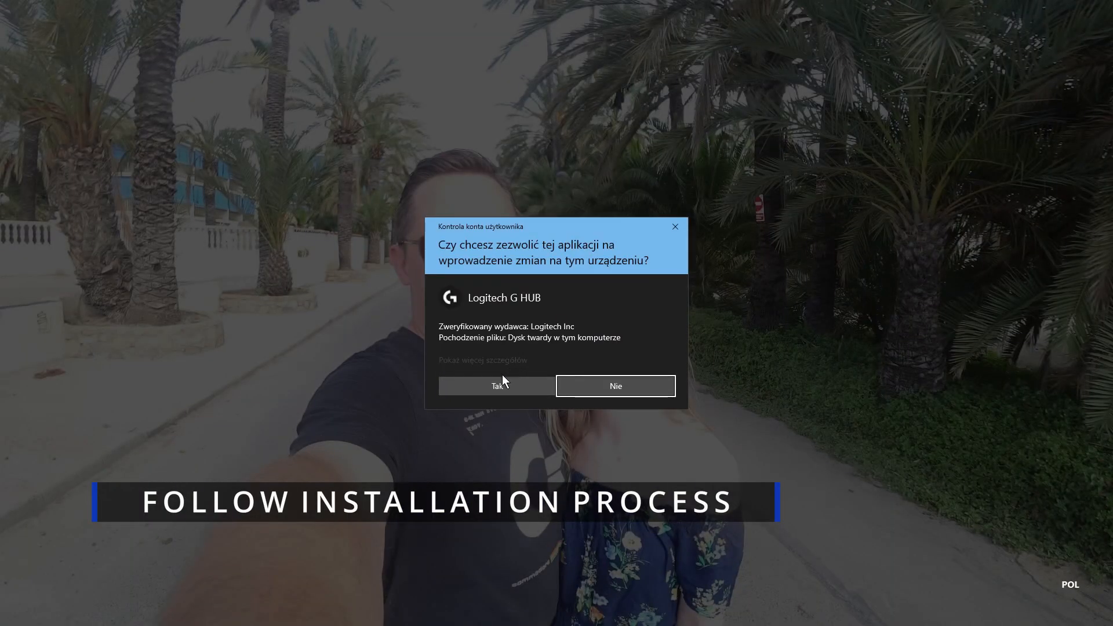
click(500, 382)
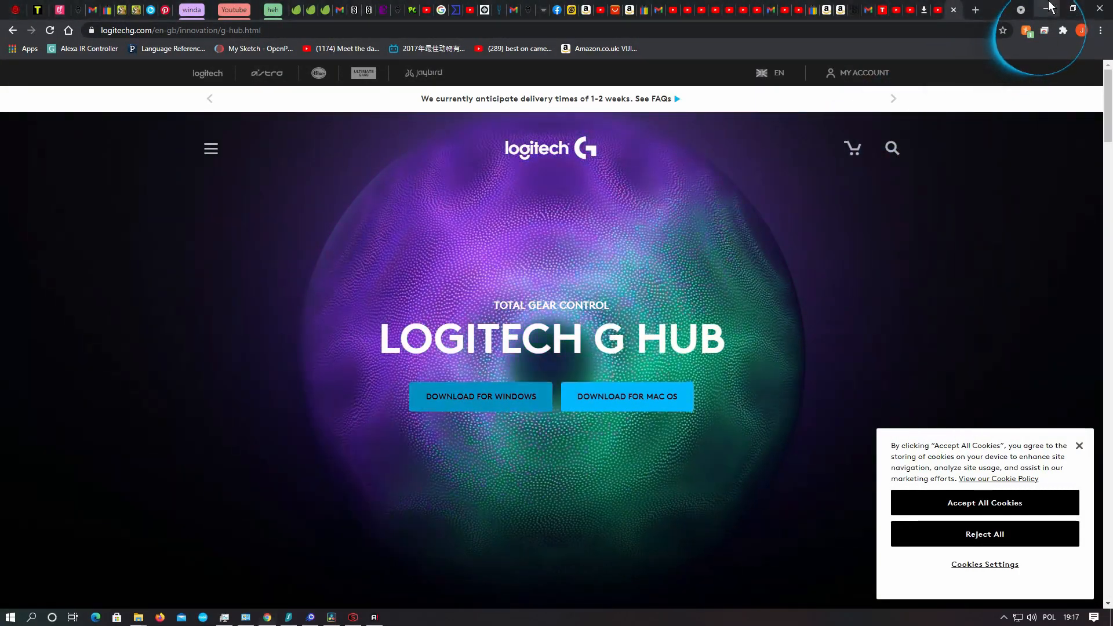
click(1049, 9)
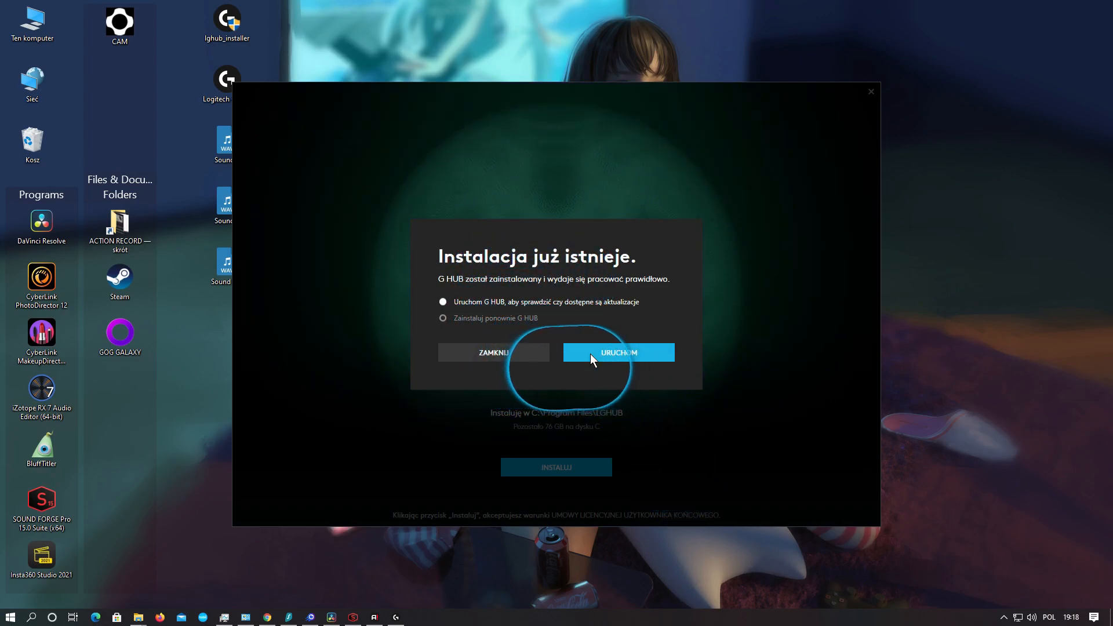
click(529, 349)
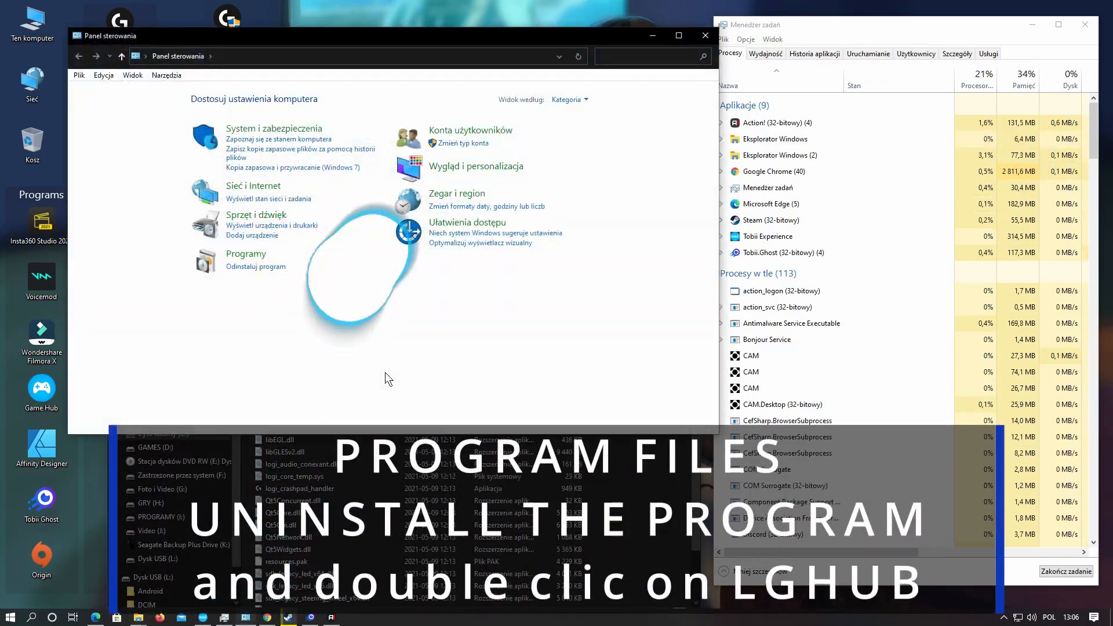
Remove Logitech G HUB via Programs and Features, confirm the uninstallation, and close both the uninstaller and the Control Panel window.
click(232, 265)
click(209, 267)
double_click(208, 267)
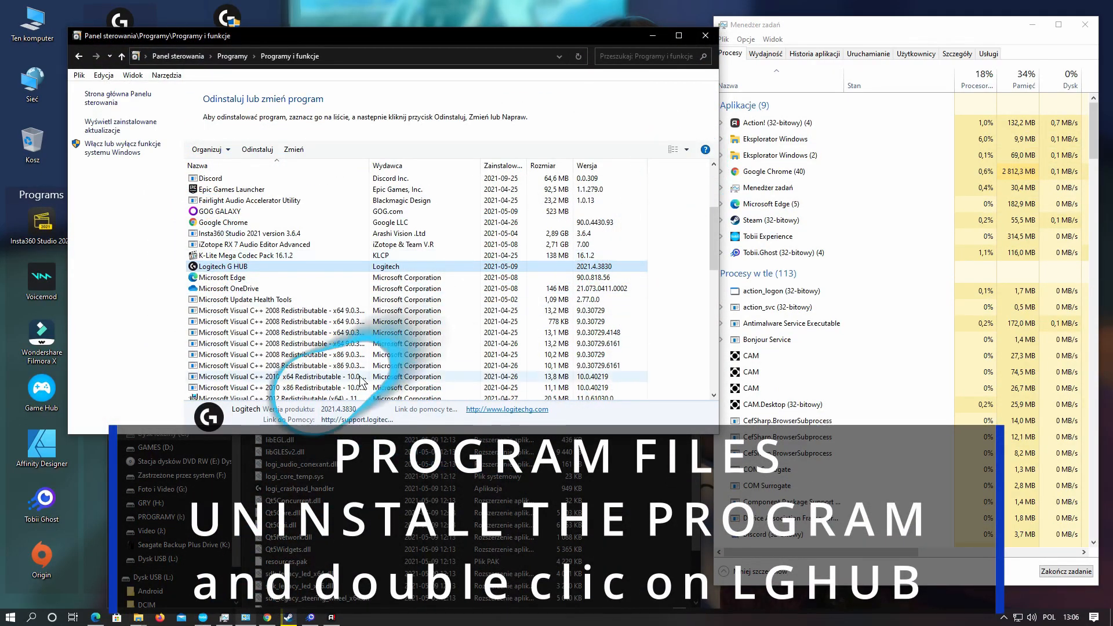
click(500, 378)
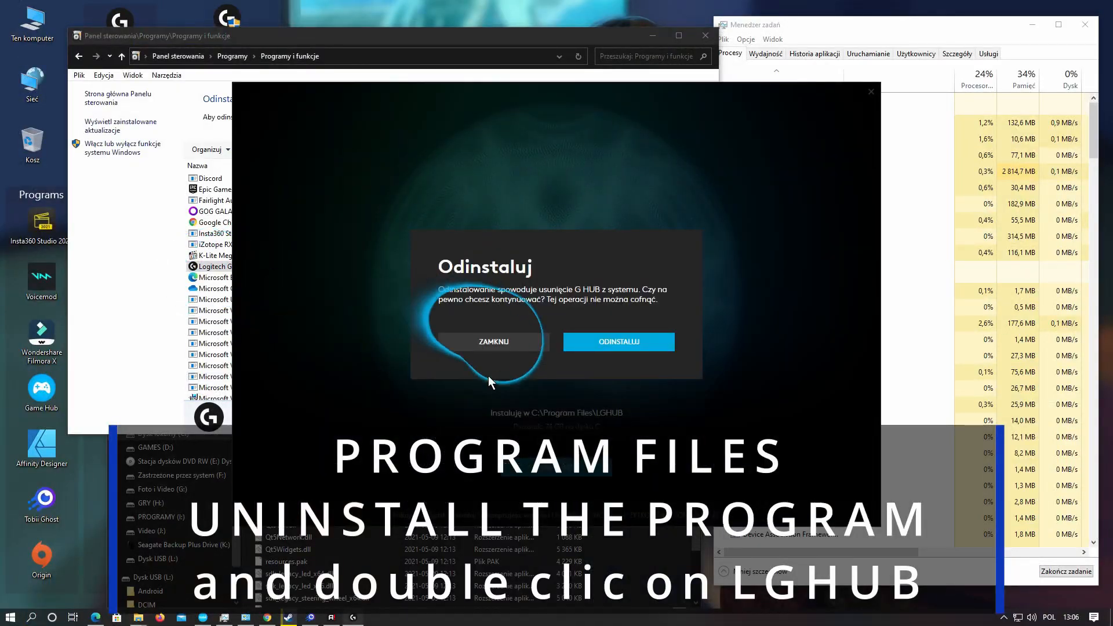
click(598, 342)
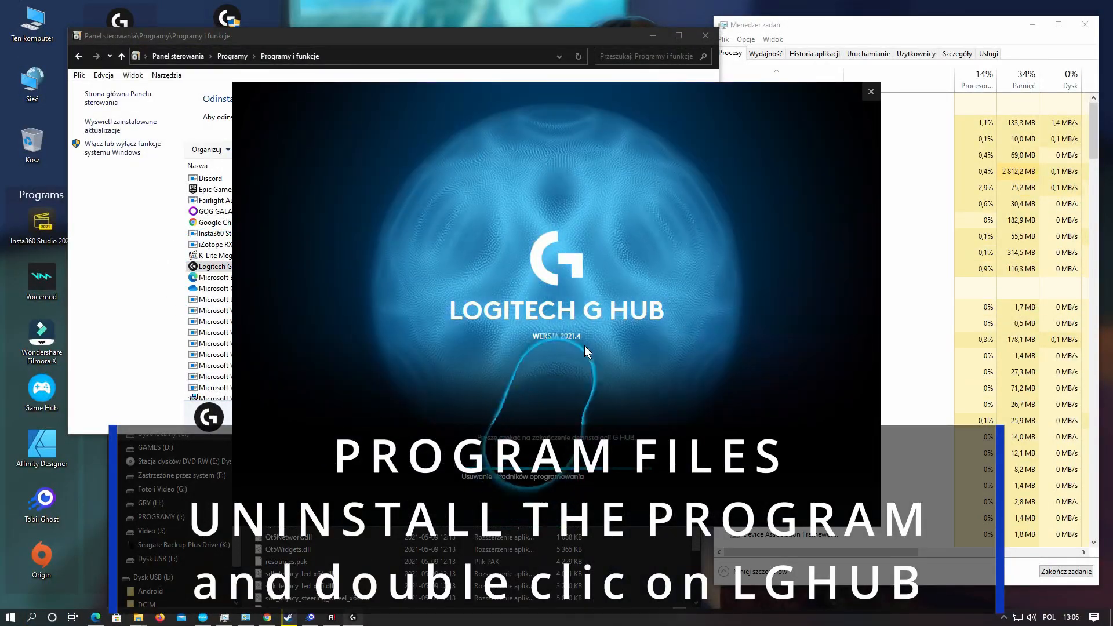
click(561, 340)
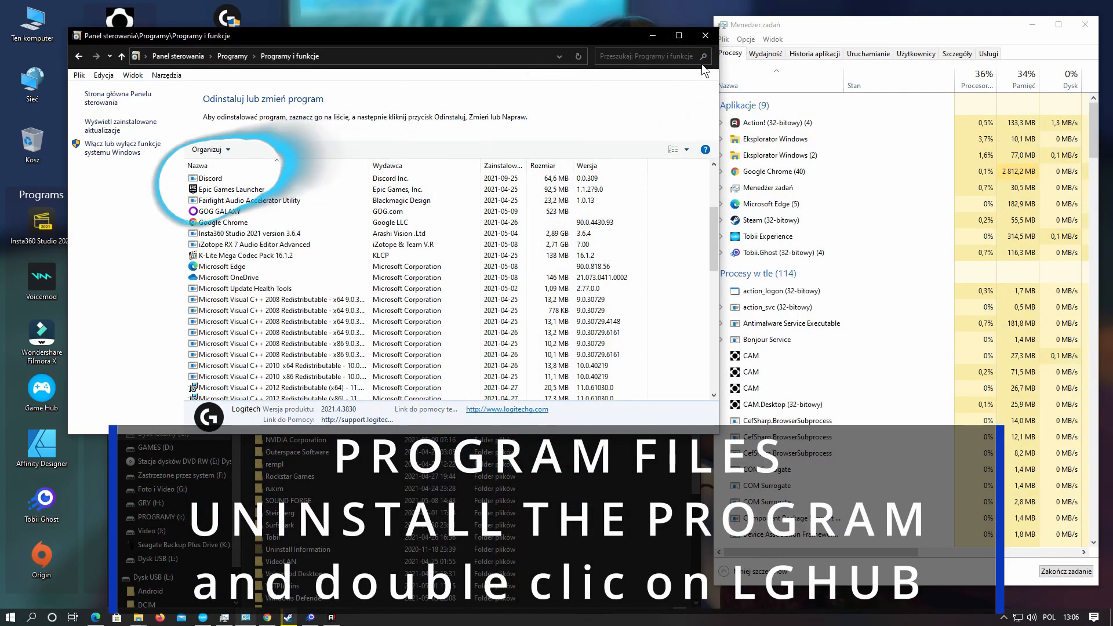
click(706, 35)
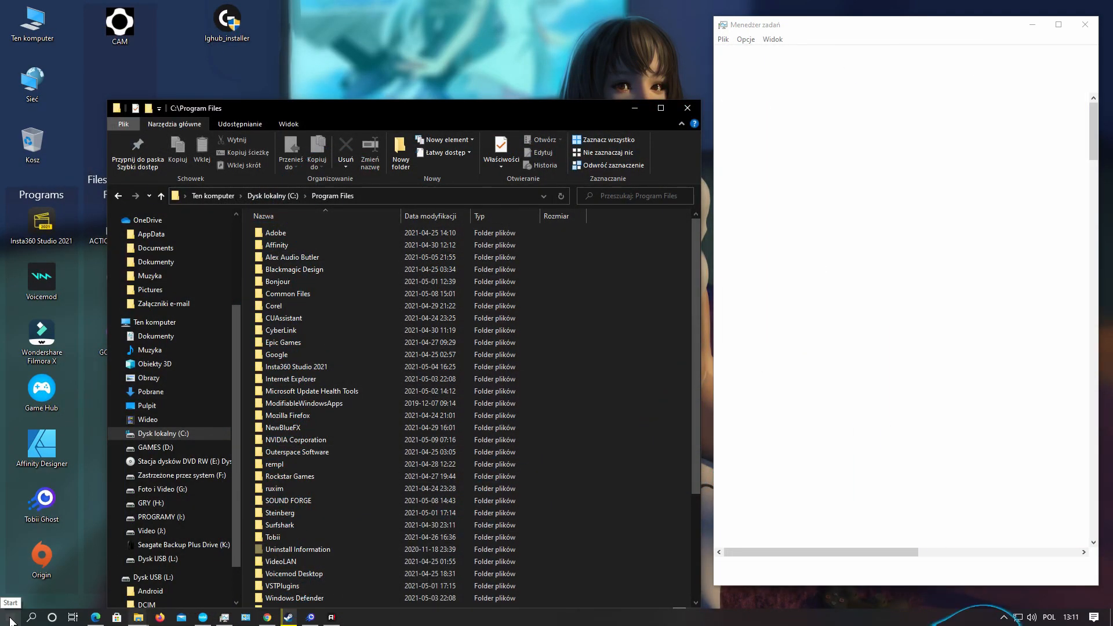
Search Windows for "reg", open the Registry Editor and allow it to make changes to the device.
click(32, 617)
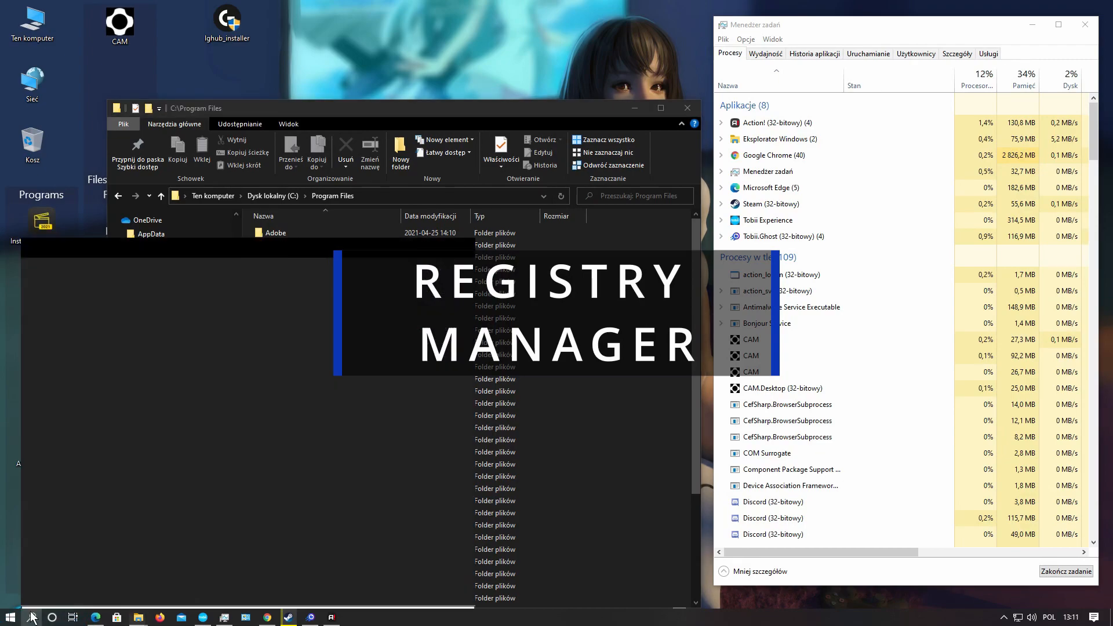
click(32, 618)
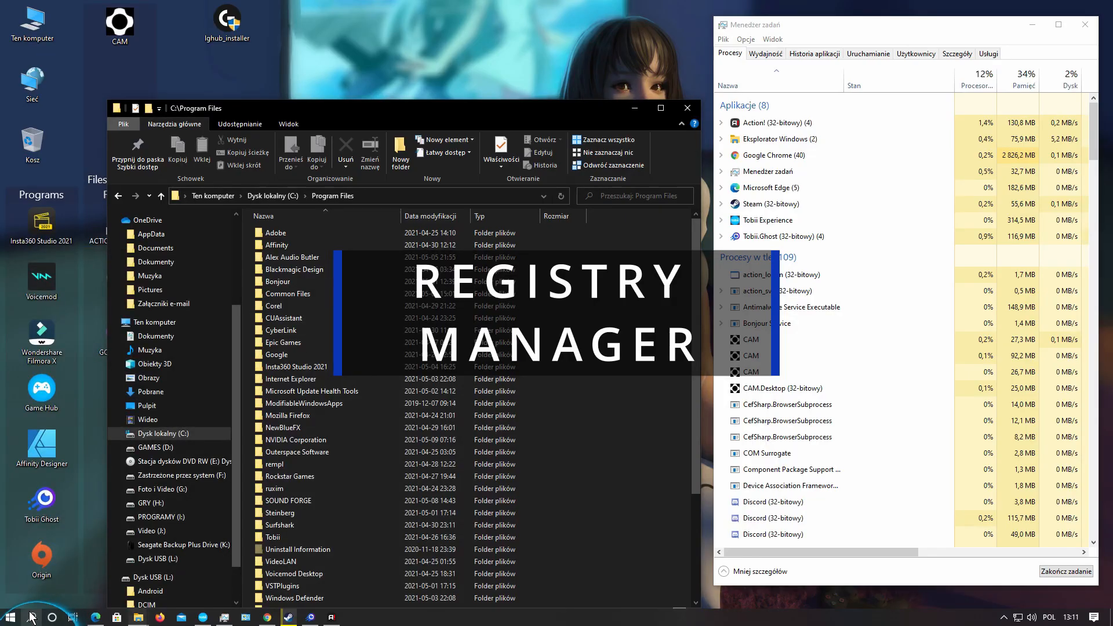
click(32, 617)
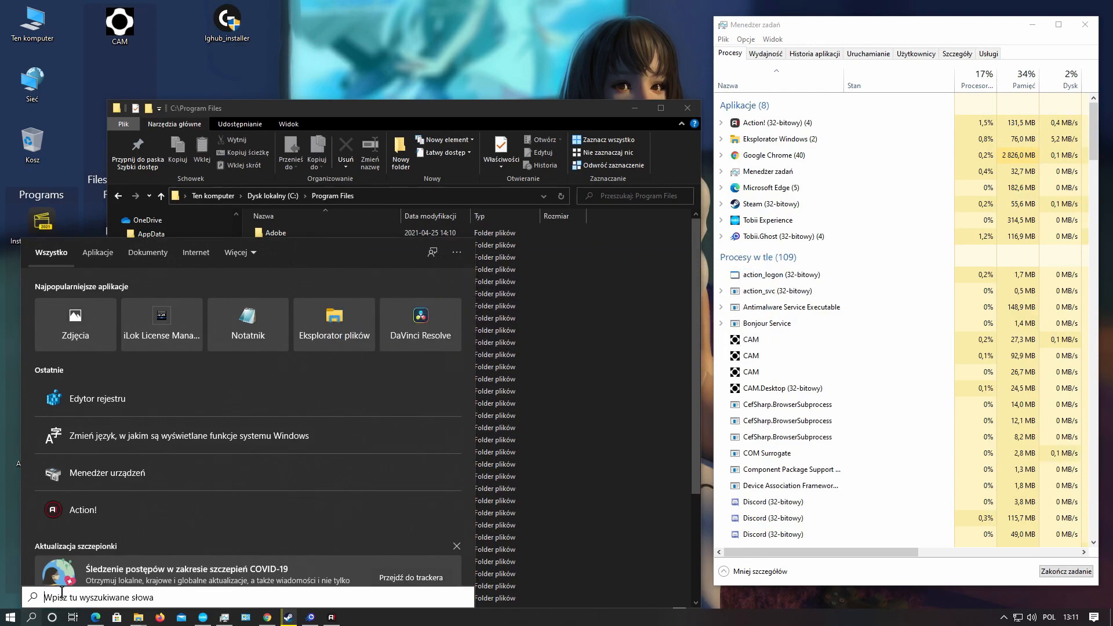
text(reg)
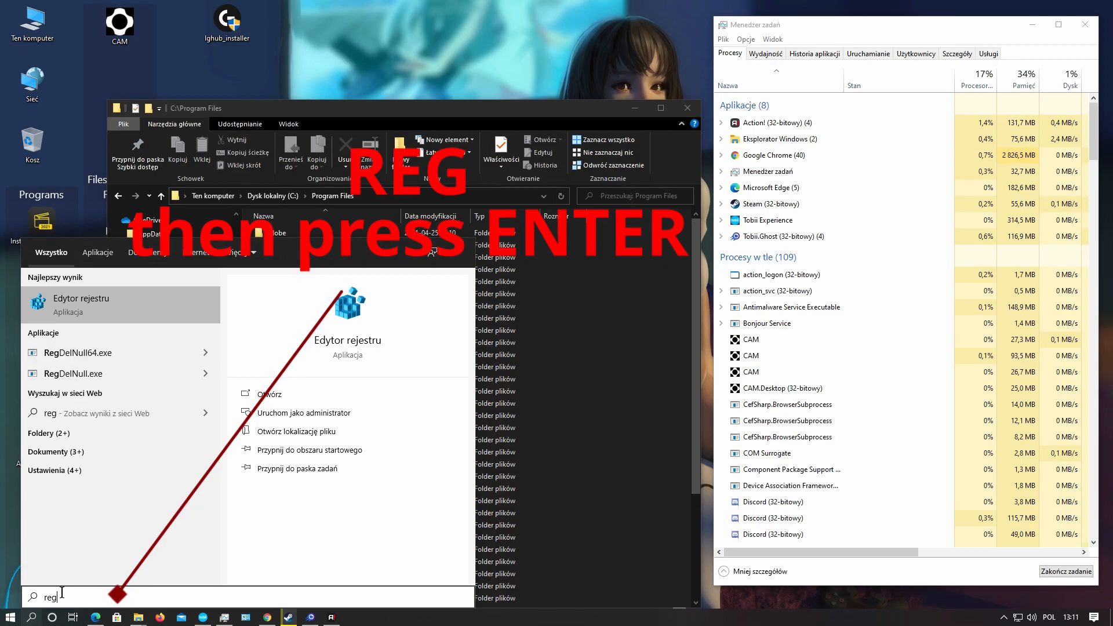
click(91, 304)
click(481, 374)
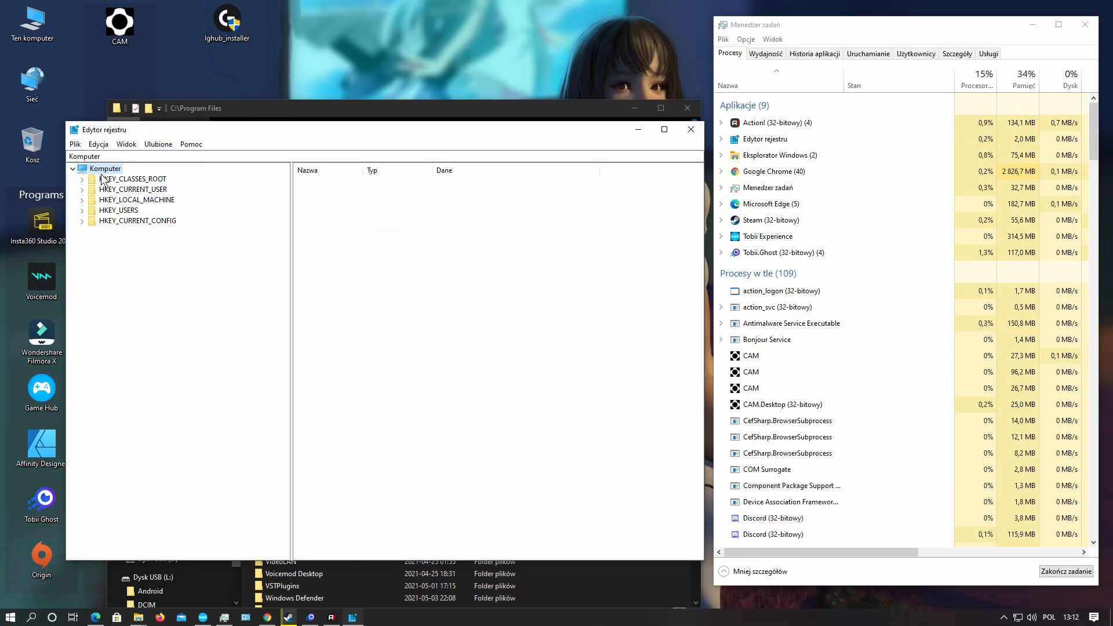
Navigate the registry to HKEY_LOCAL_MACHINE\SOFTWARE\Classes\CLSID and expand the CLSID key.
click(83, 200)
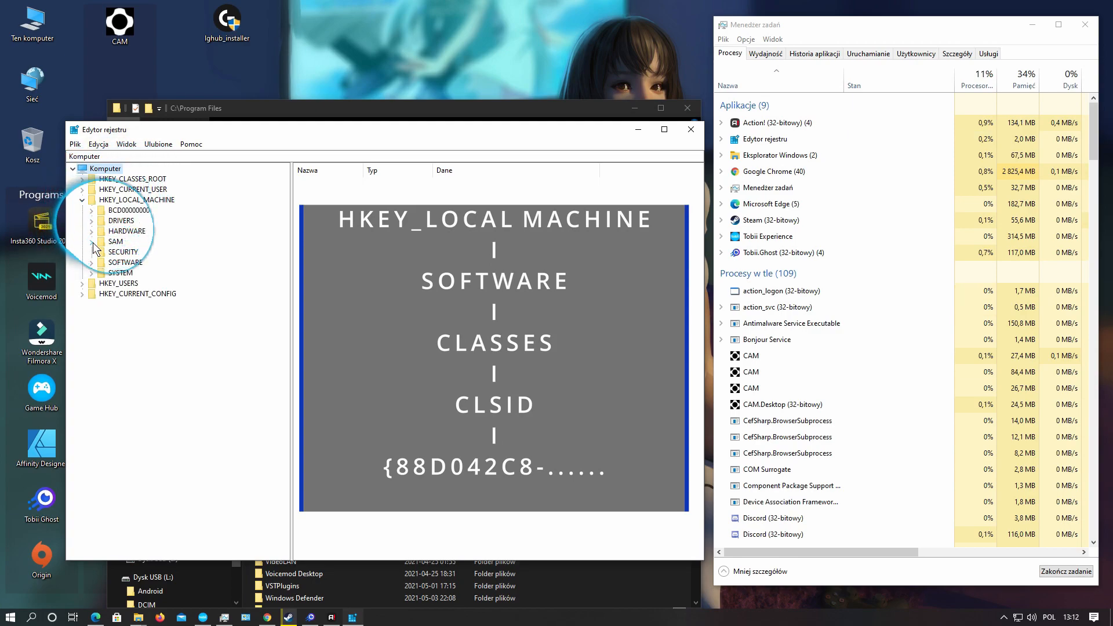
click(91, 262)
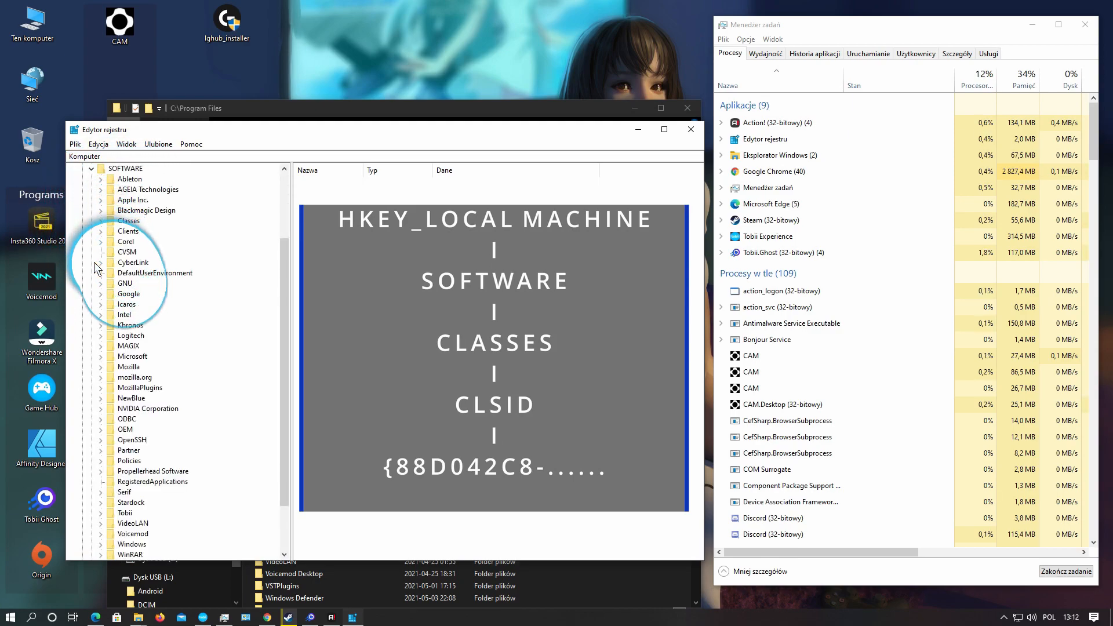
click(101, 221)
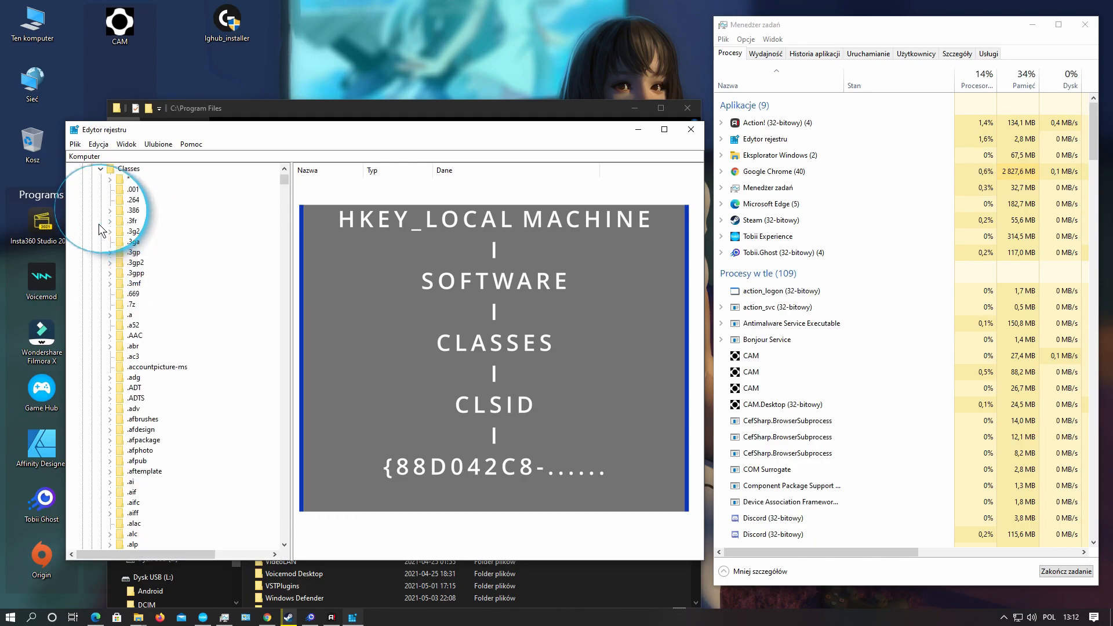
scroll(154, 290, down, 20)
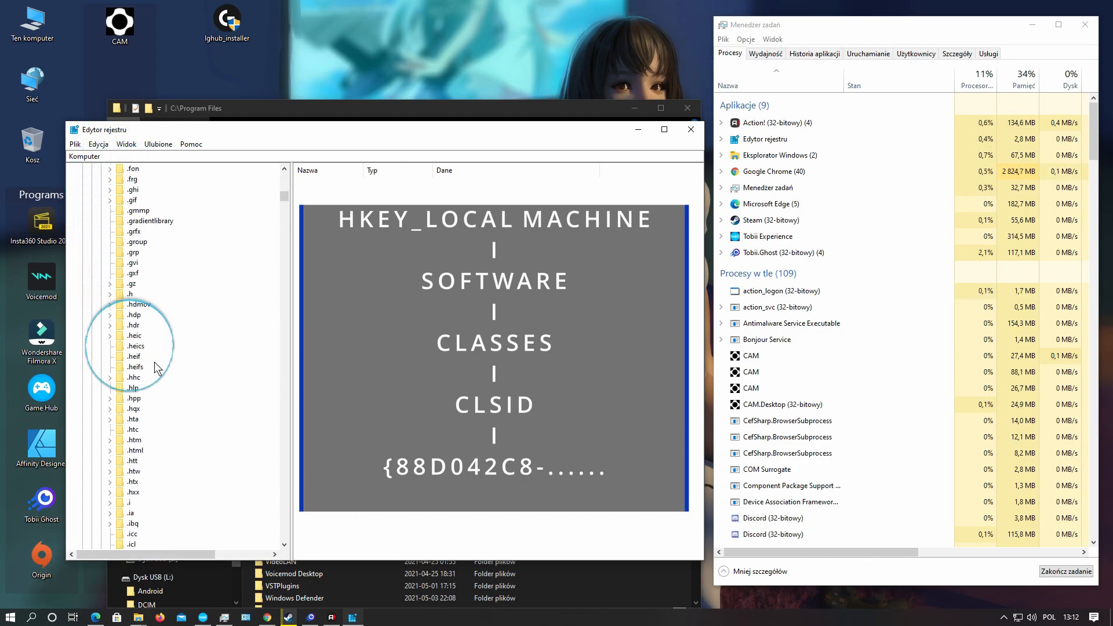
scroll(149, 368, down, 8)
scroll(157, 369, down, 8)
scroll(151, 372, down, 20)
click(136, 346)
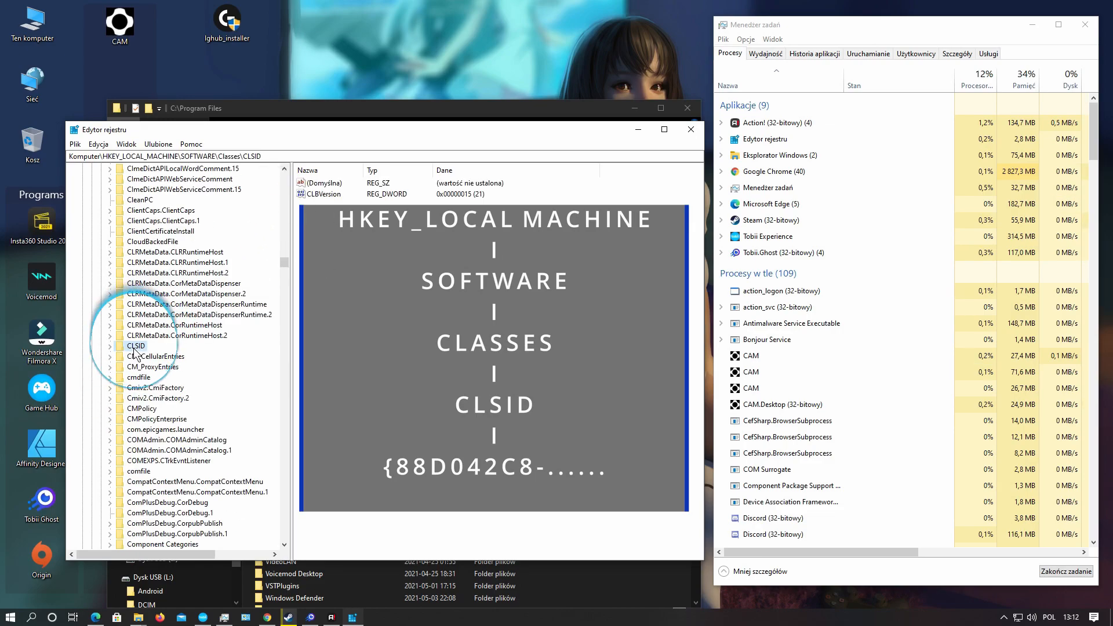
click(113, 346)
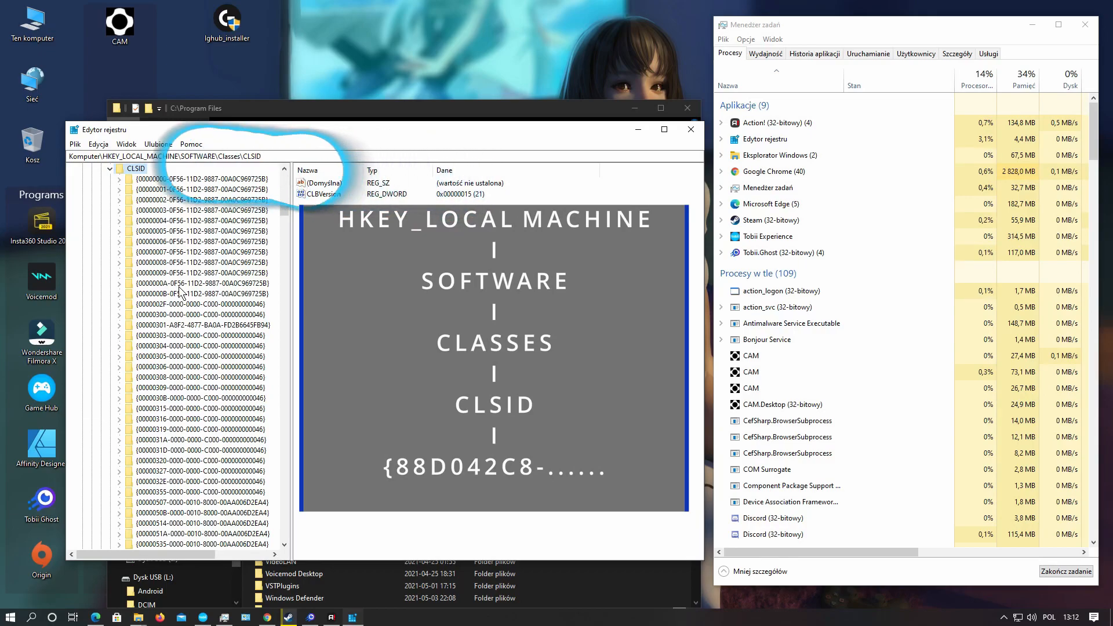
Permanently delete the {88D042C8-EAC5-4F86-85D1-F4446AAFE1D4} key under CLSID, including its subkeys.
scroll(133, 238, down, 20)
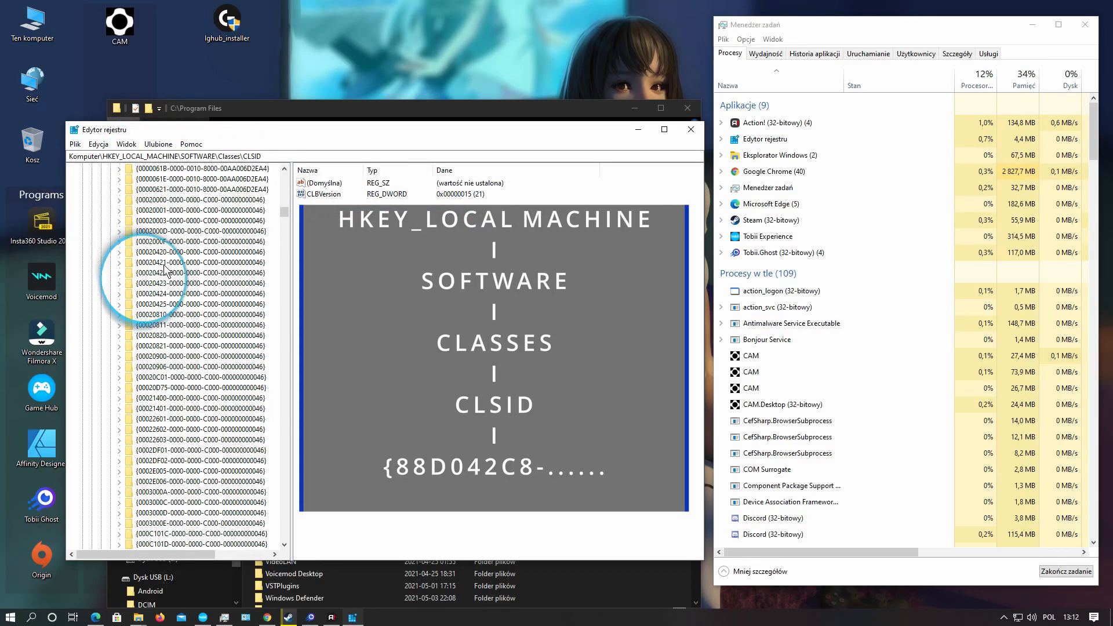
drag(284, 214, 274, 328)
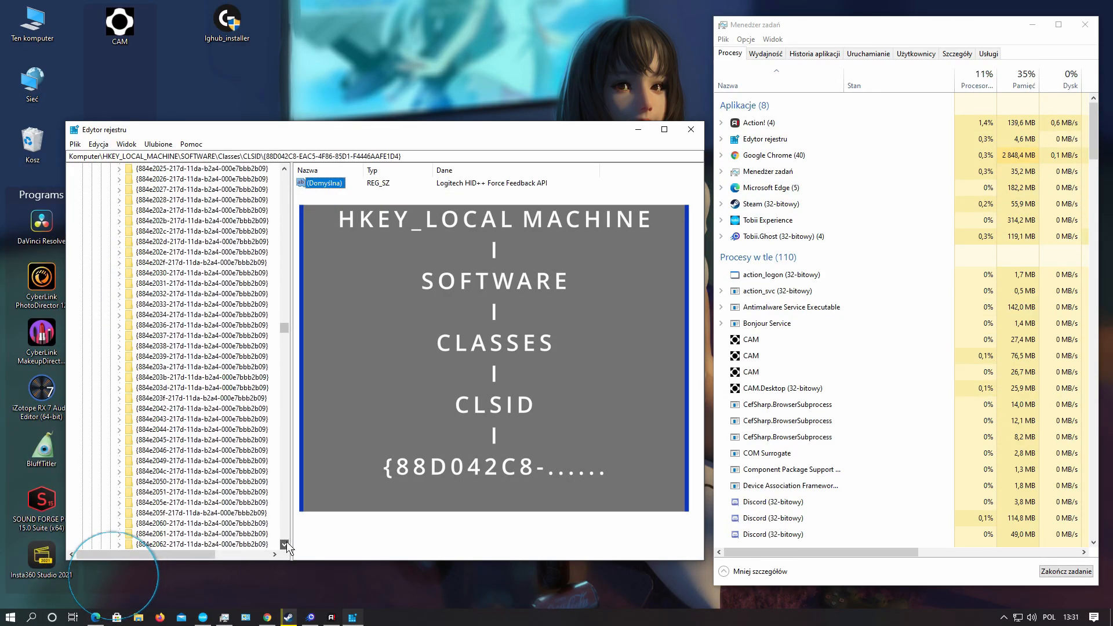
drag(286, 542, 287, 542)
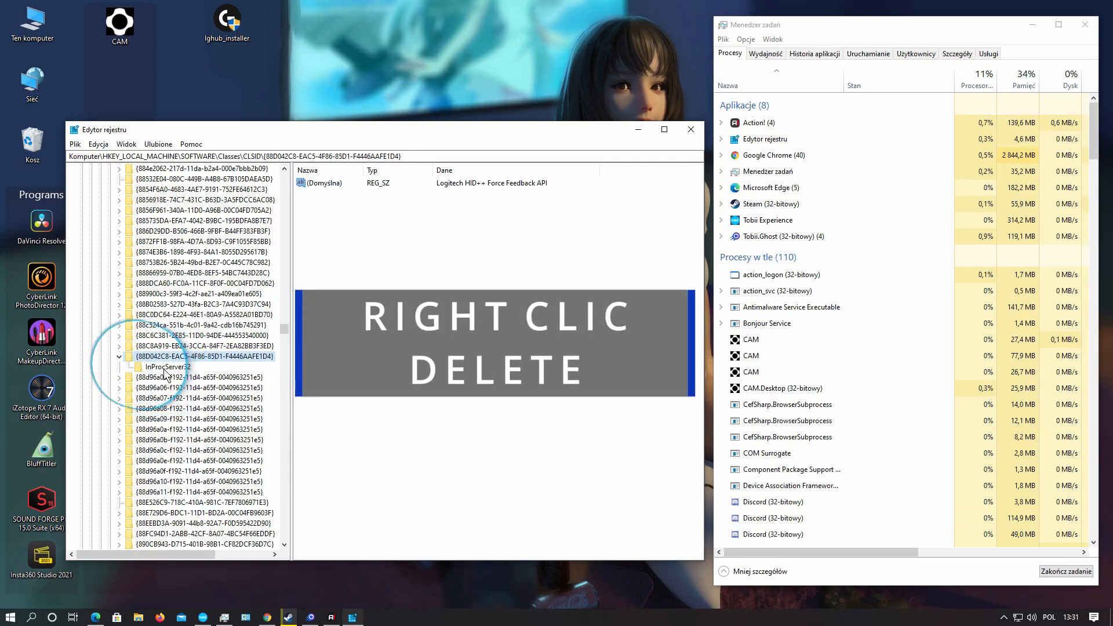
right_click(152, 366)
right_click(152, 360)
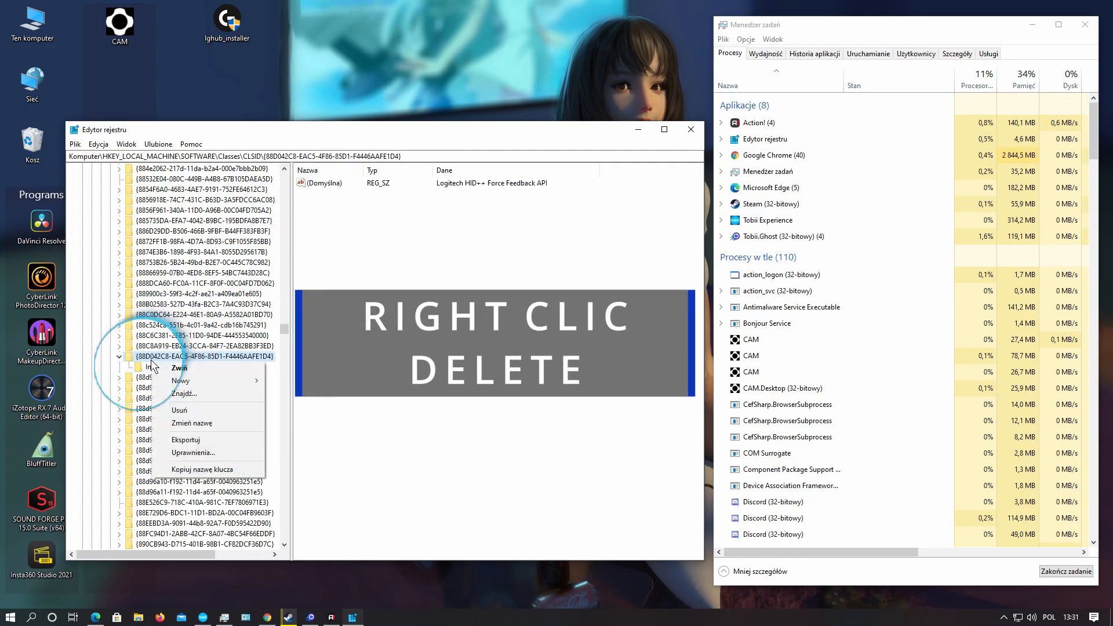
click(179, 410)
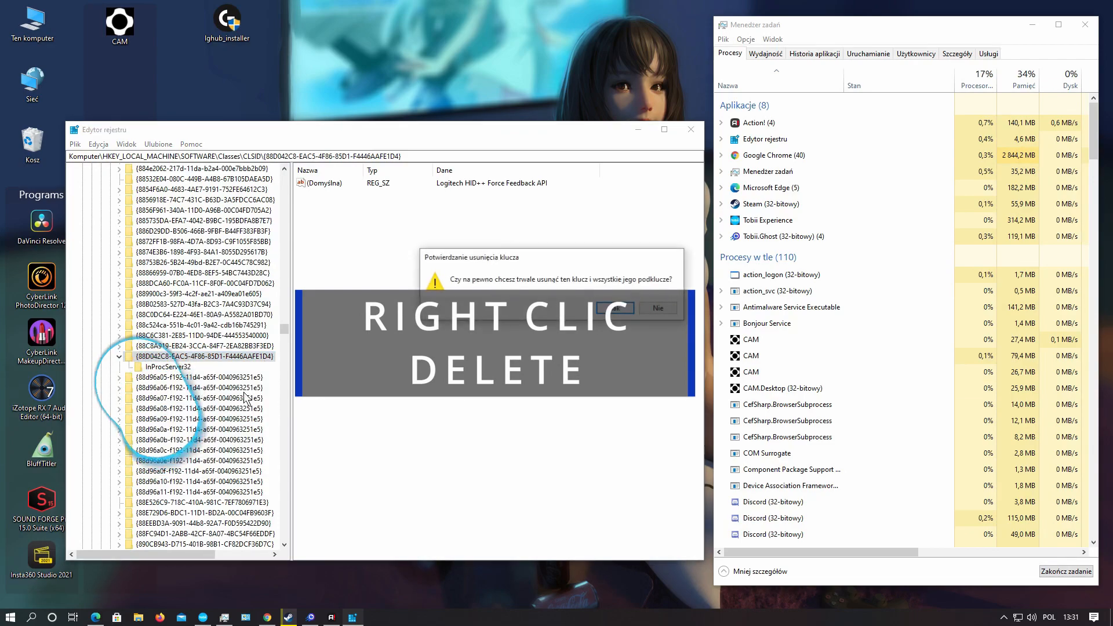
click(600, 306)
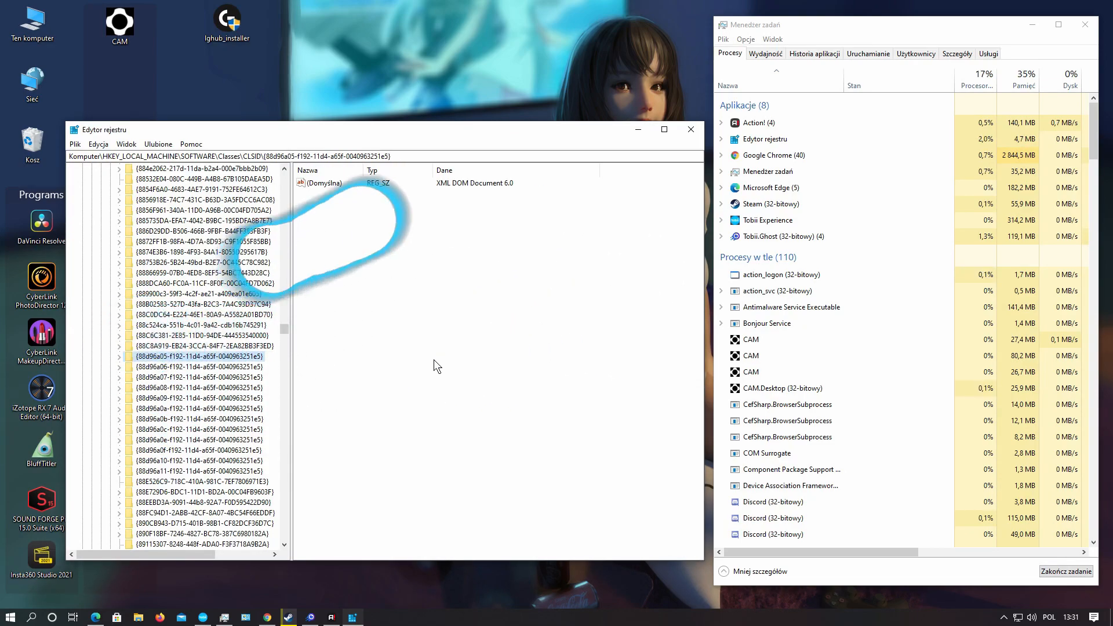
Check the user's AppData\Roaming folder on drive C for leftover LGHUB folders and close the File Explorer window.
double_click(33, 21)
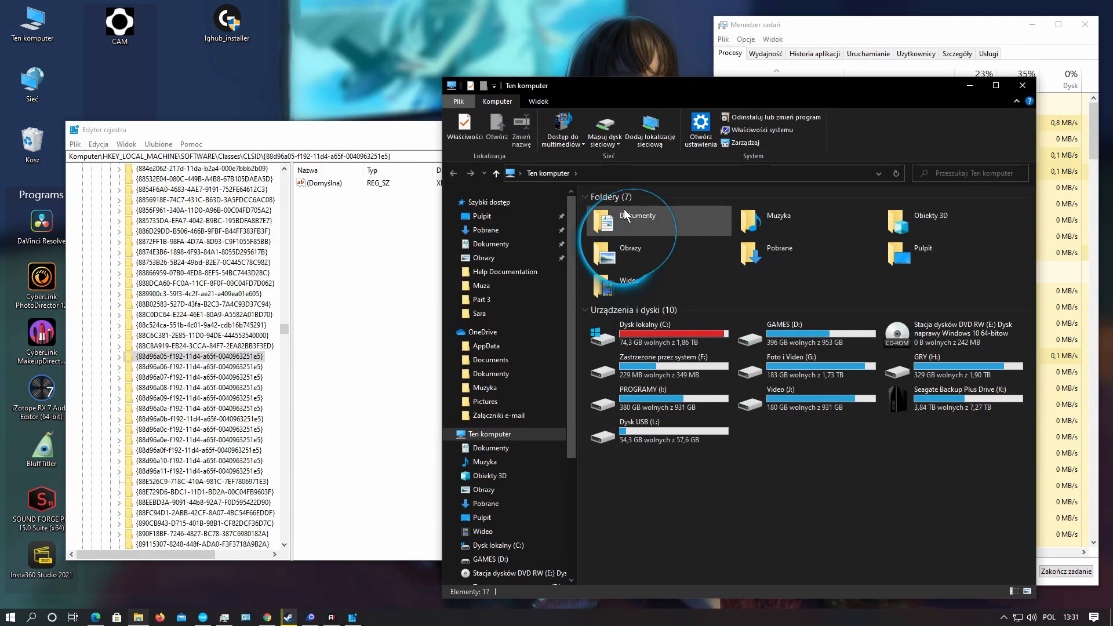
double_click(639, 335)
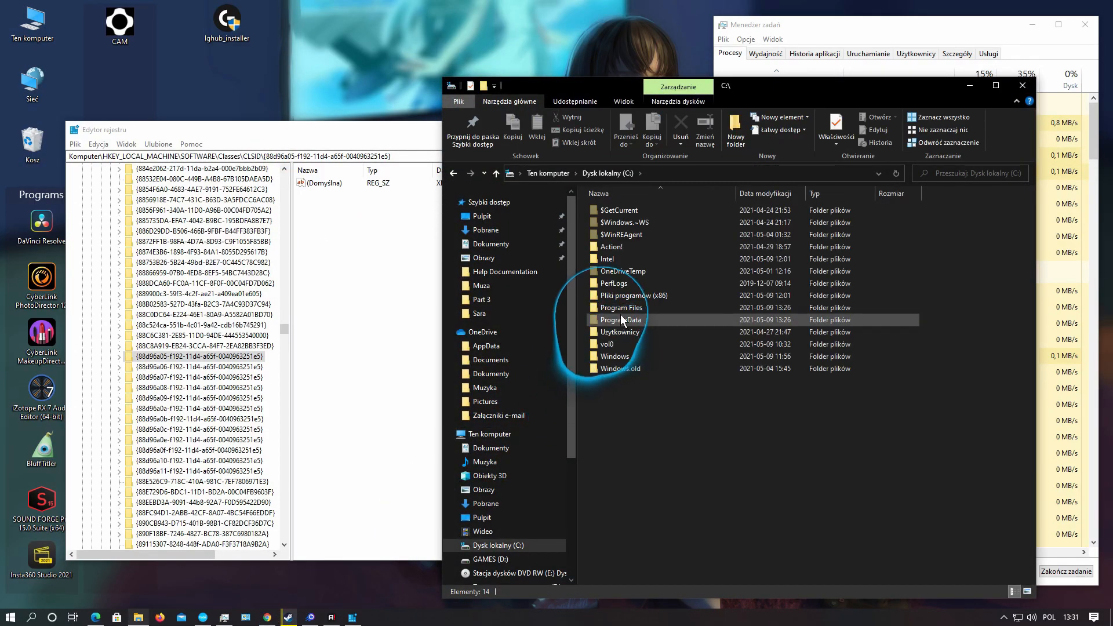
double_click(614, 334)
double_click(608, 246)
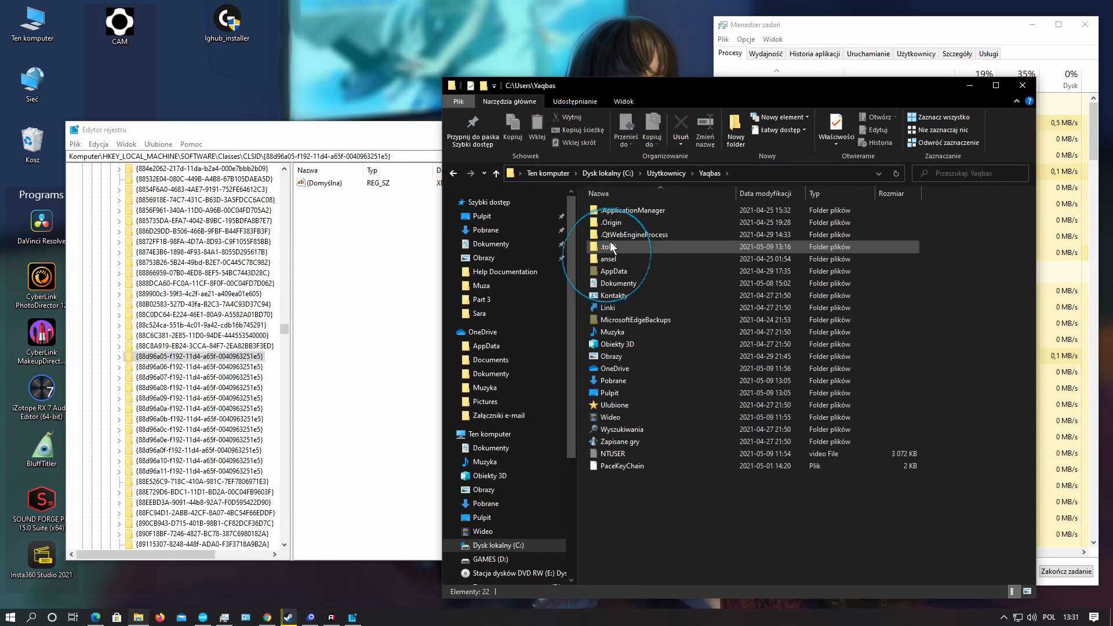
double_click(614, 271)
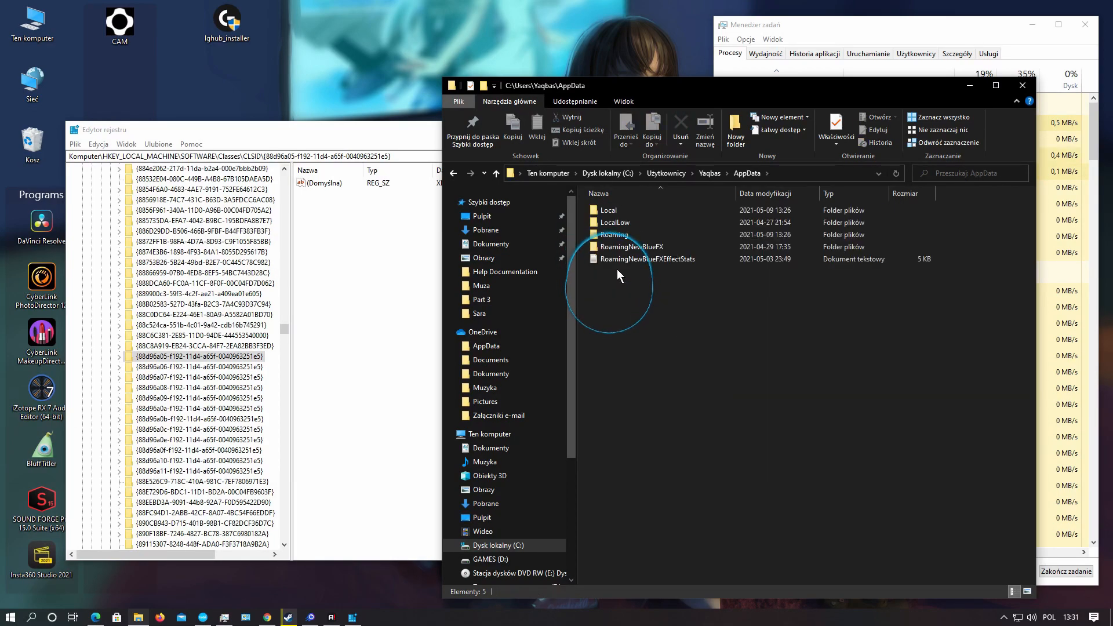
double_click(608, 223)
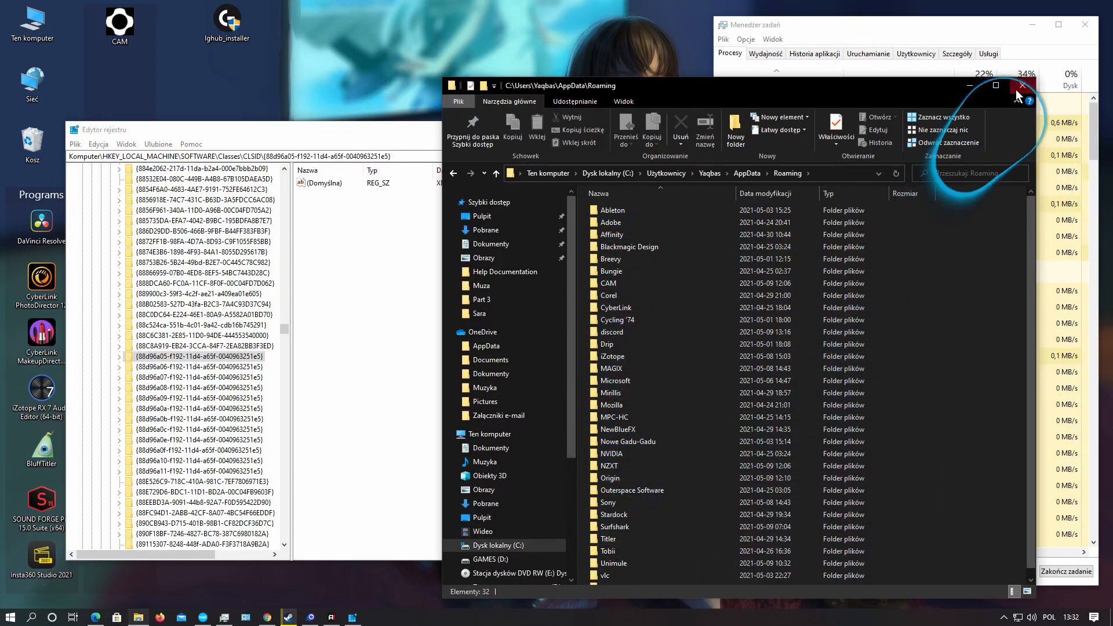
click(969, 85)
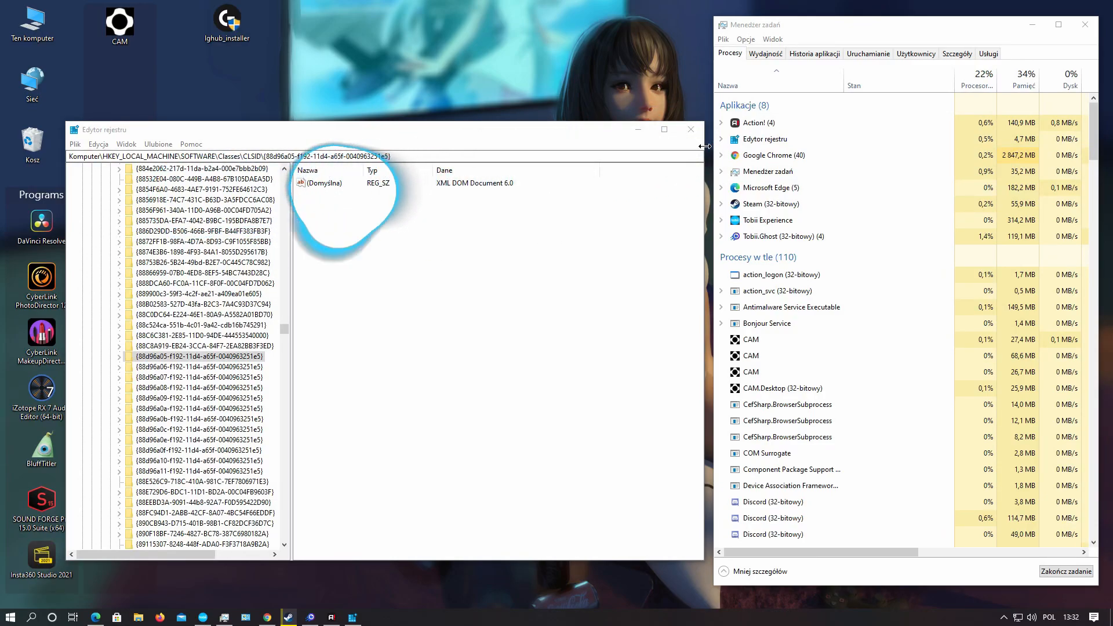
Close the Registry Editor and restart the computer, closing the Discord window that opens at startup.
click(691, 129)
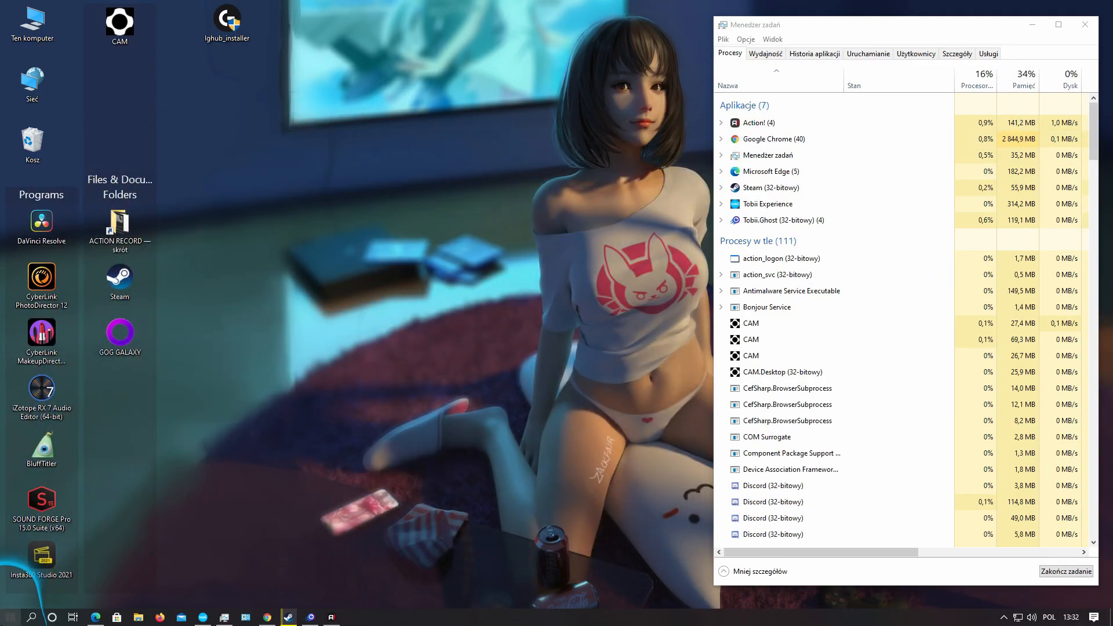
click(13, 618)
click(17, 595)
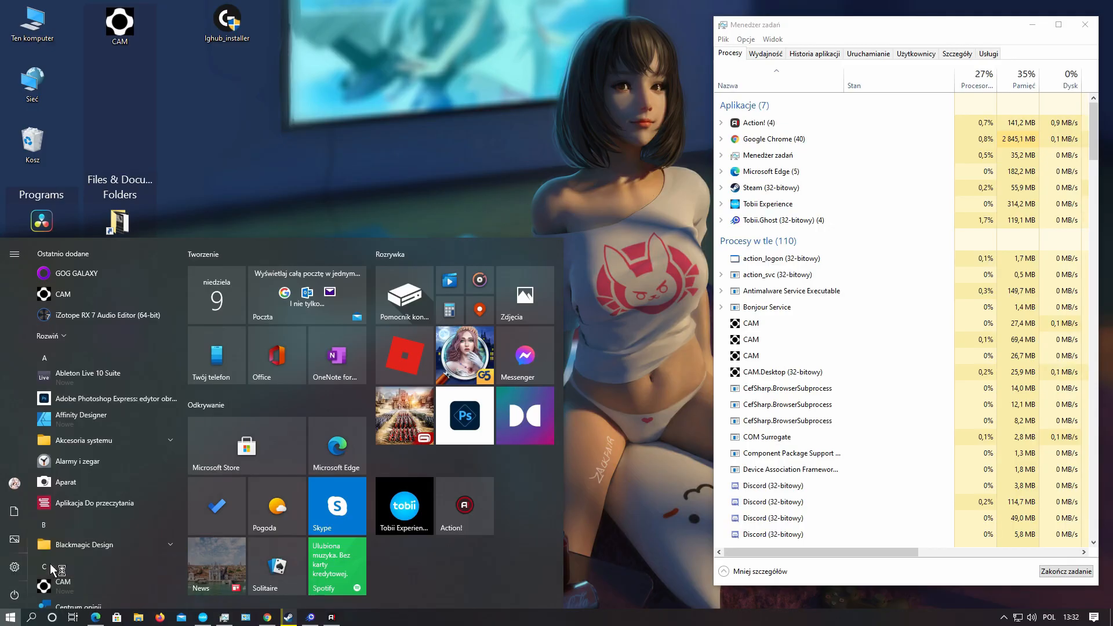
click(52, 566)
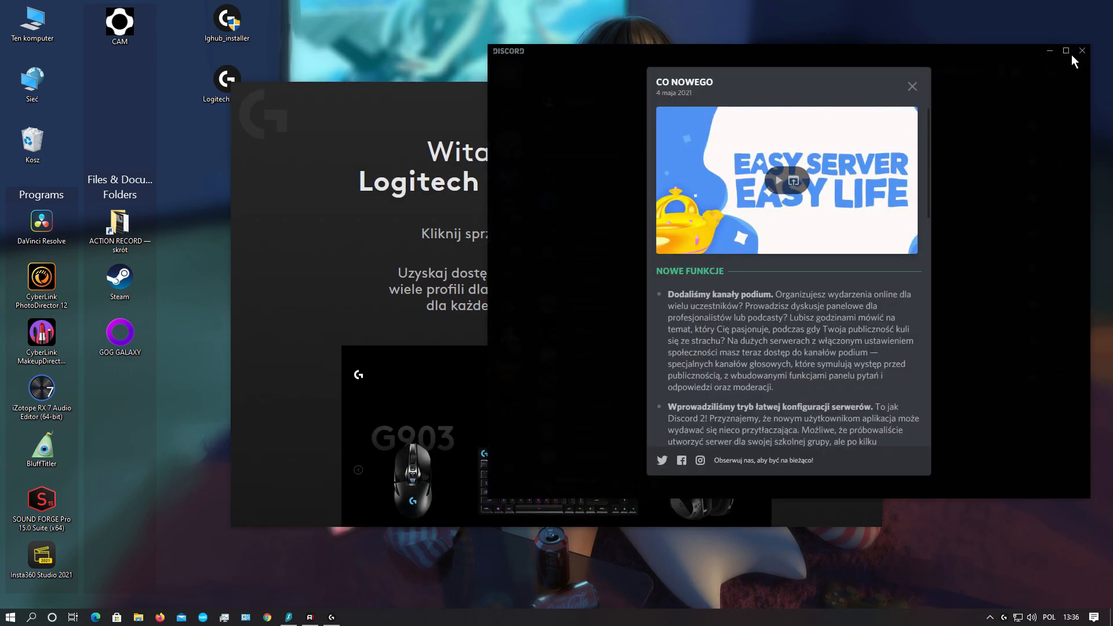
click(1083, 51)
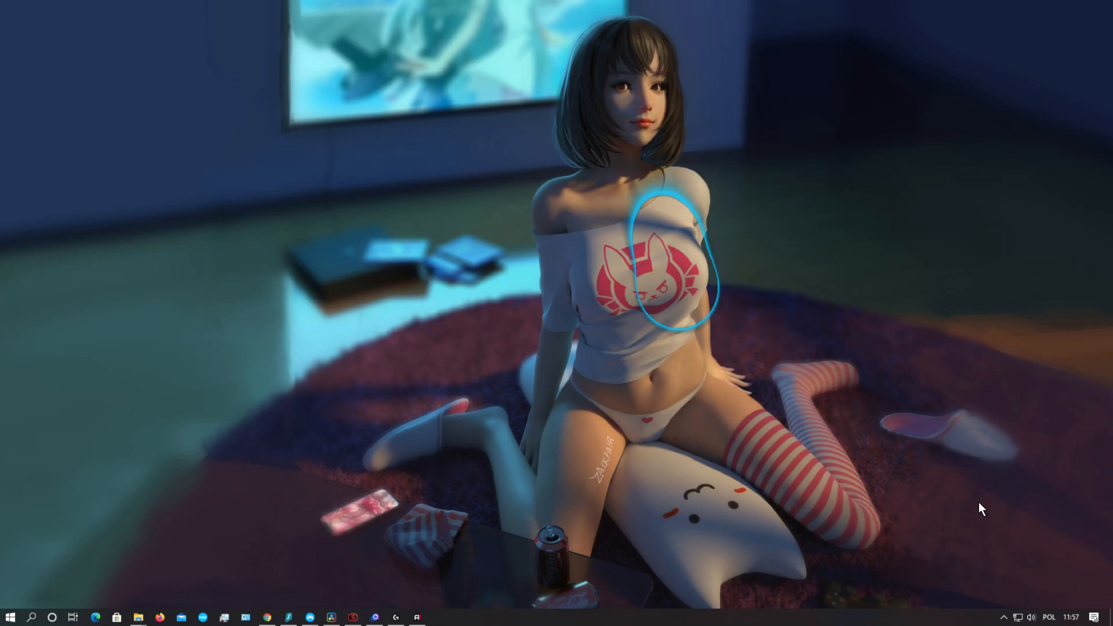
Open Logitech G HUB, display the Destiny 2 profiles under Games & Applications and dismiss the game advertisement notification.
click(1002, 617)
click(1051, 527)
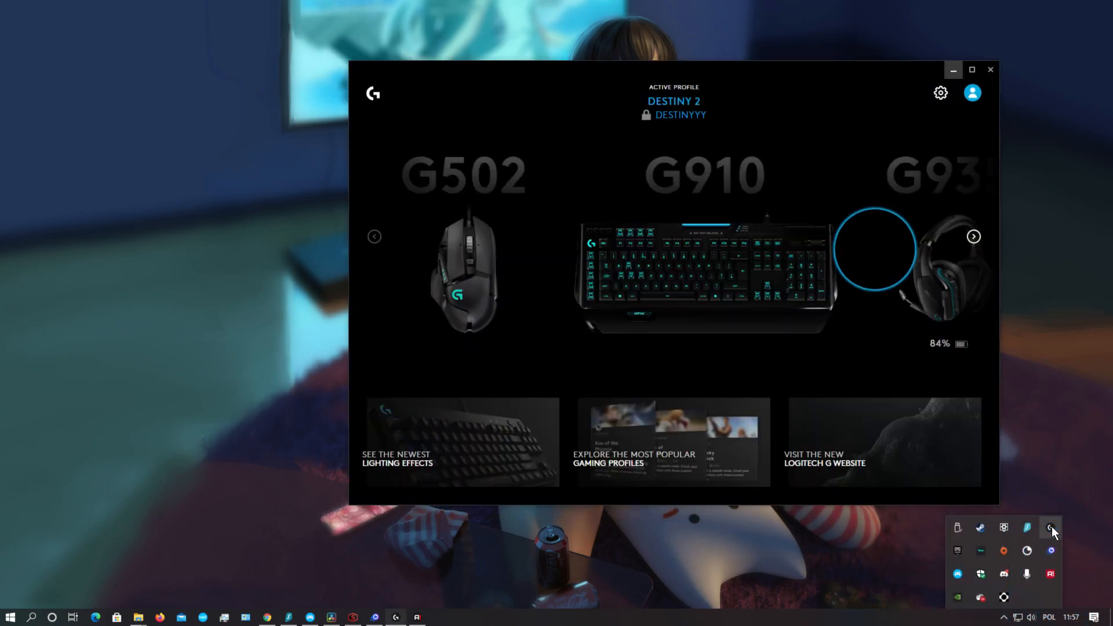
click(676, 106)
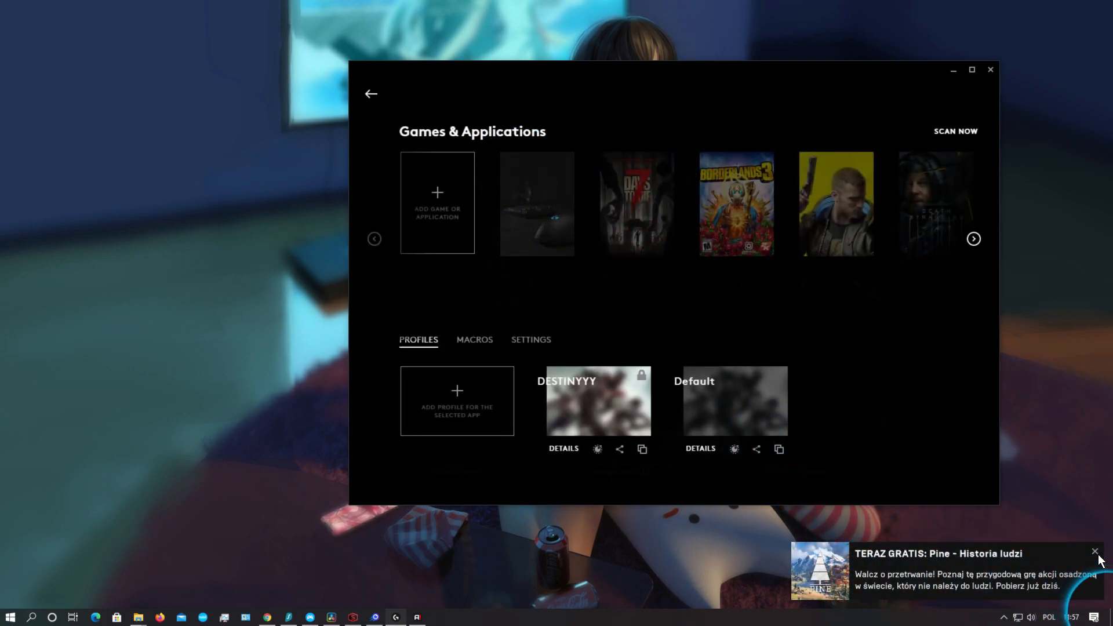
click(1096, 552)
Publish the DESTINYYY profile privately, including all macros for the application and the G935, G502 and G910 devices.
click(566, 402)
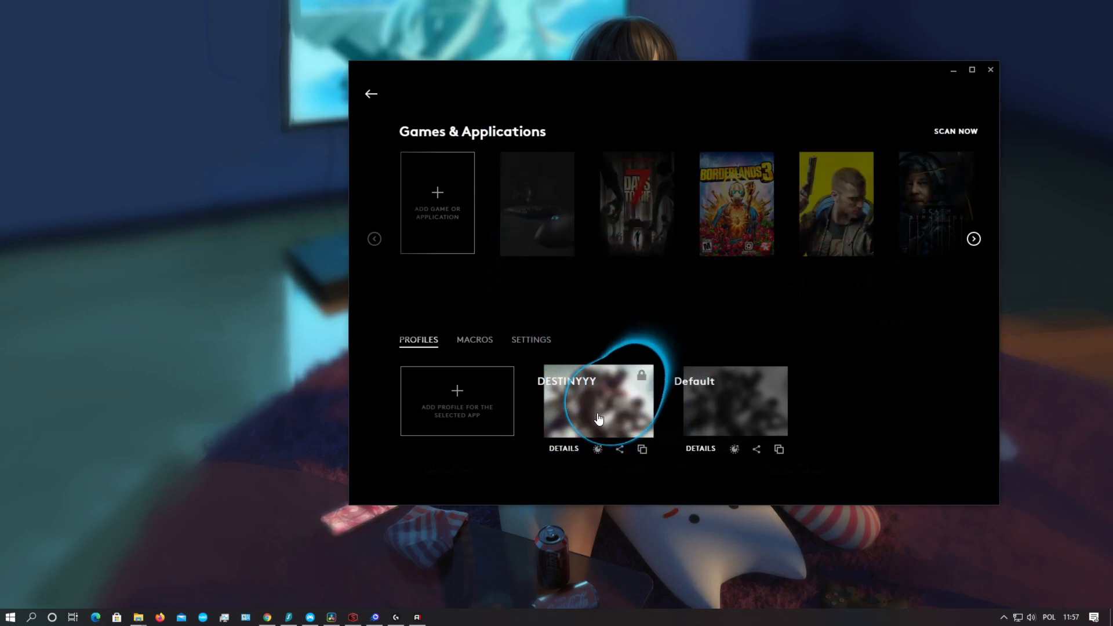
click(618, 456)
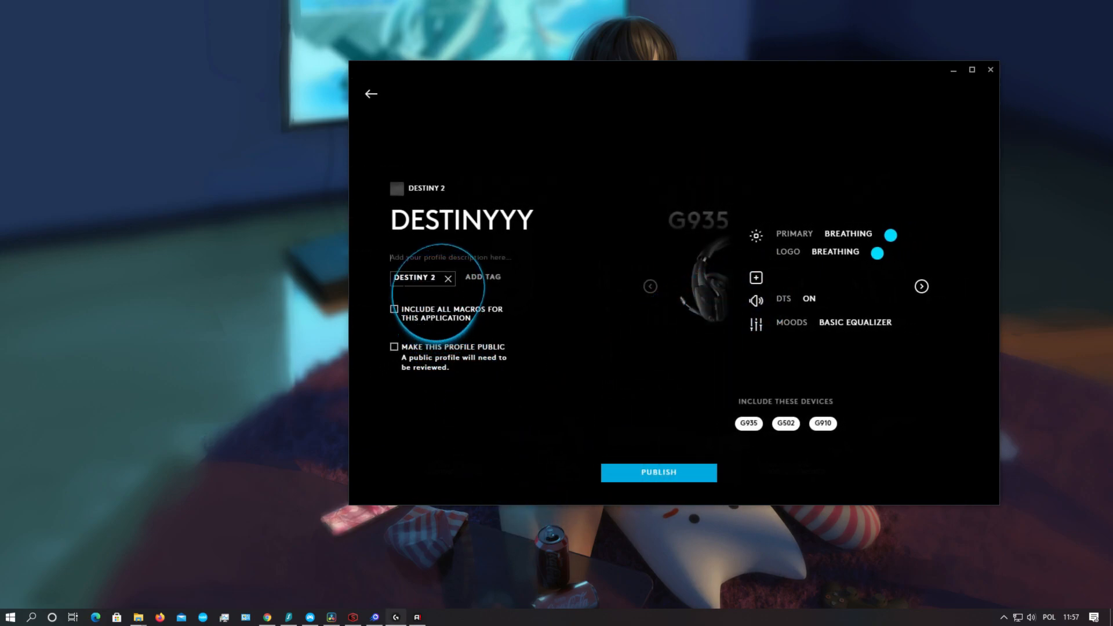
click(394, 311)
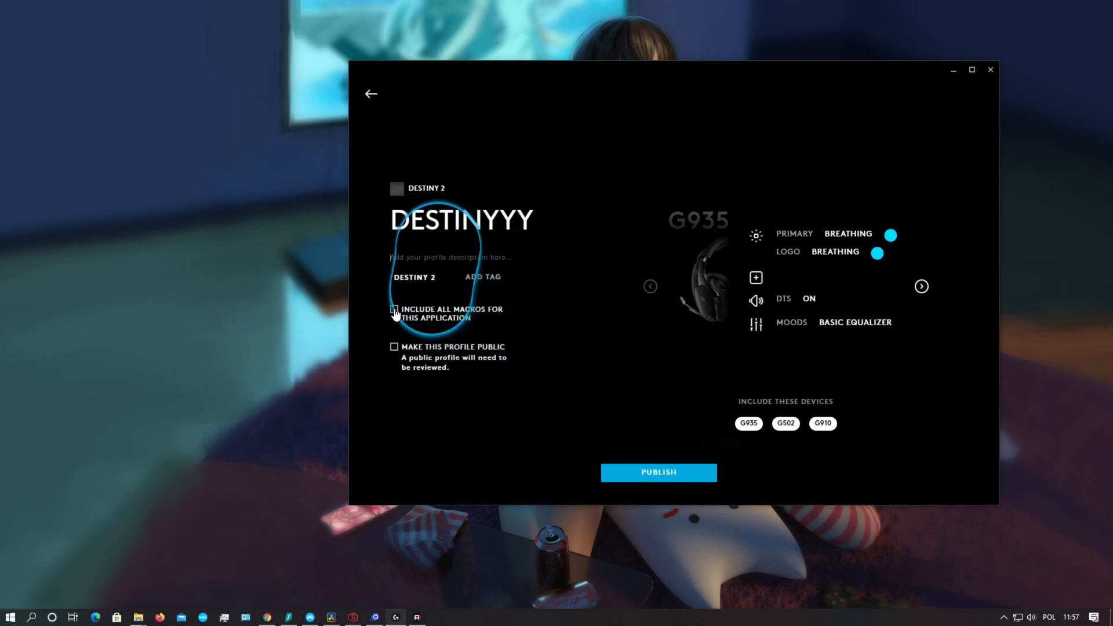
click(650, 286)
click(651, 286)
click(650, 286)
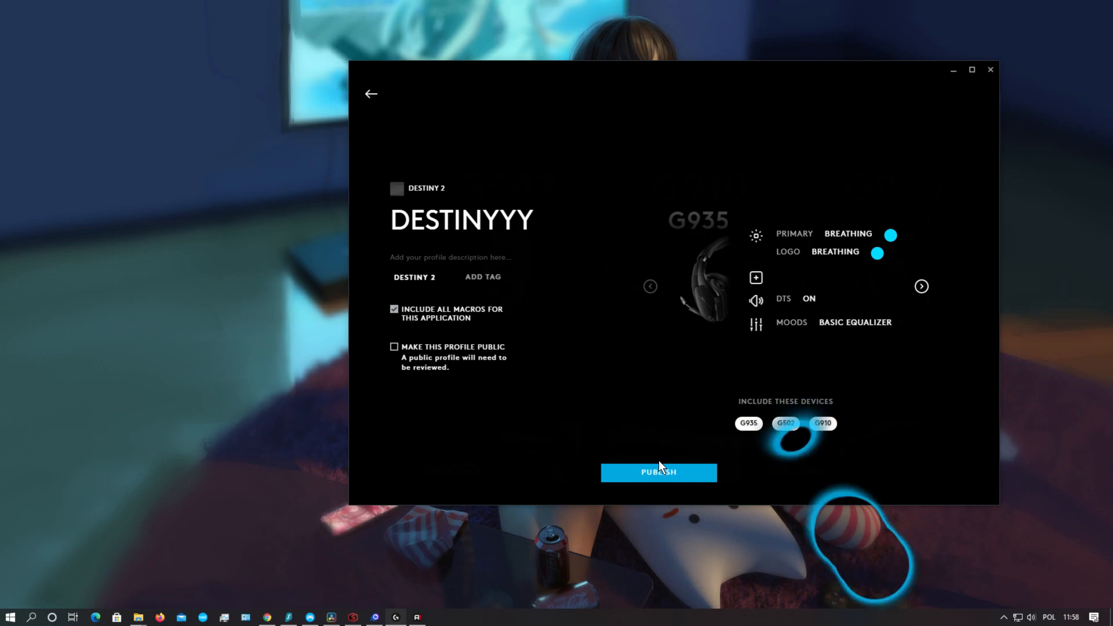
click(644, 472)
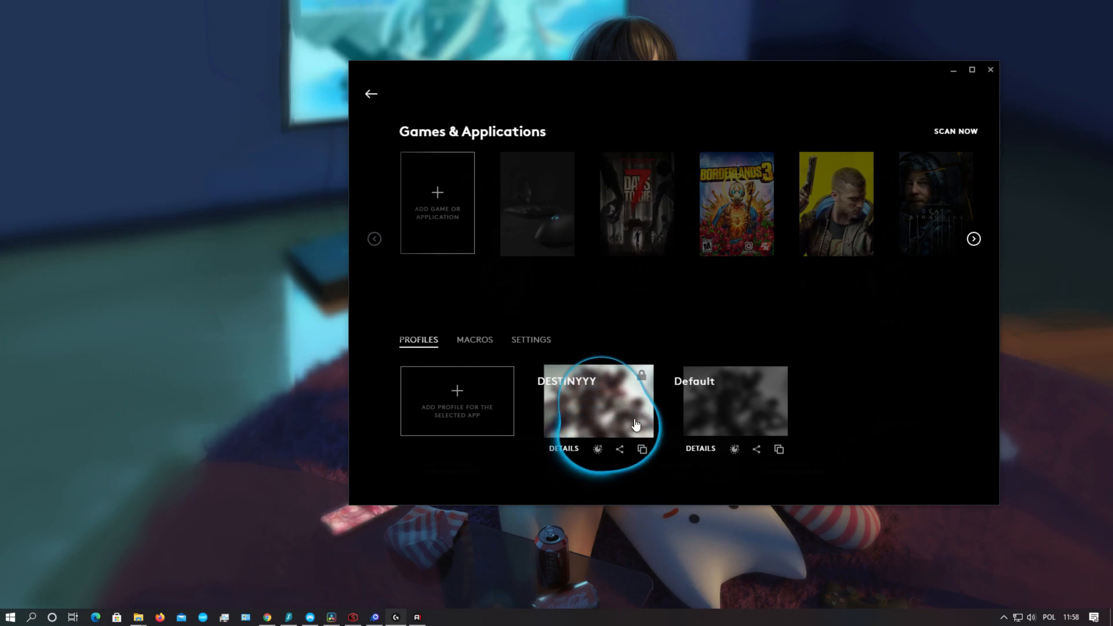
Delete the local DESTINYYY profile from its details page and dismiss the active-profile notice.
click(562, 450)
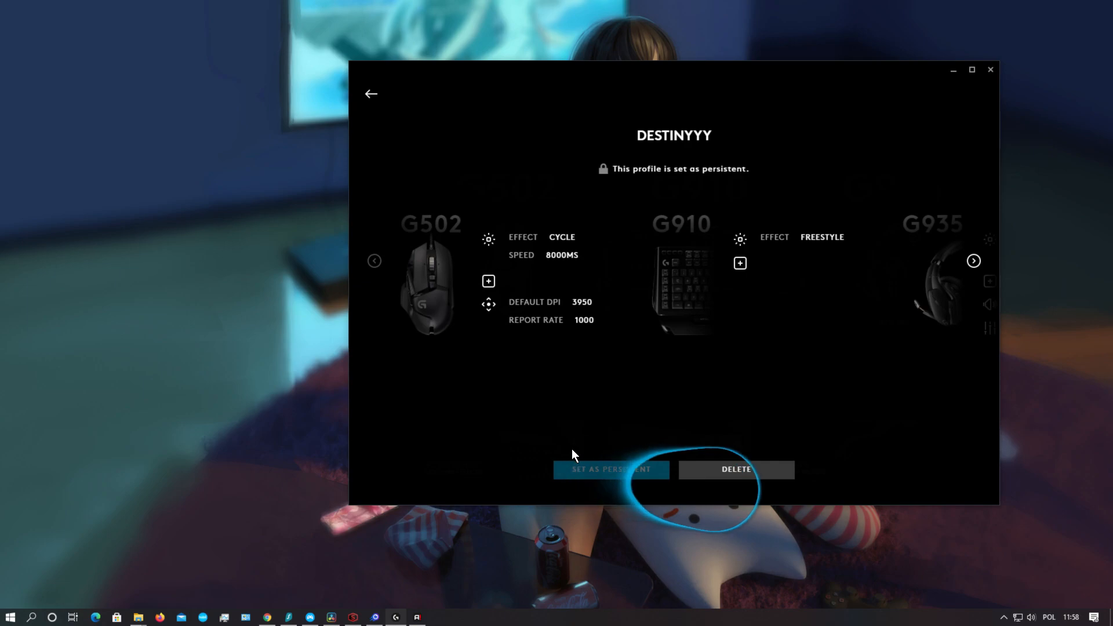
click(730, 471)
click(972, 484)
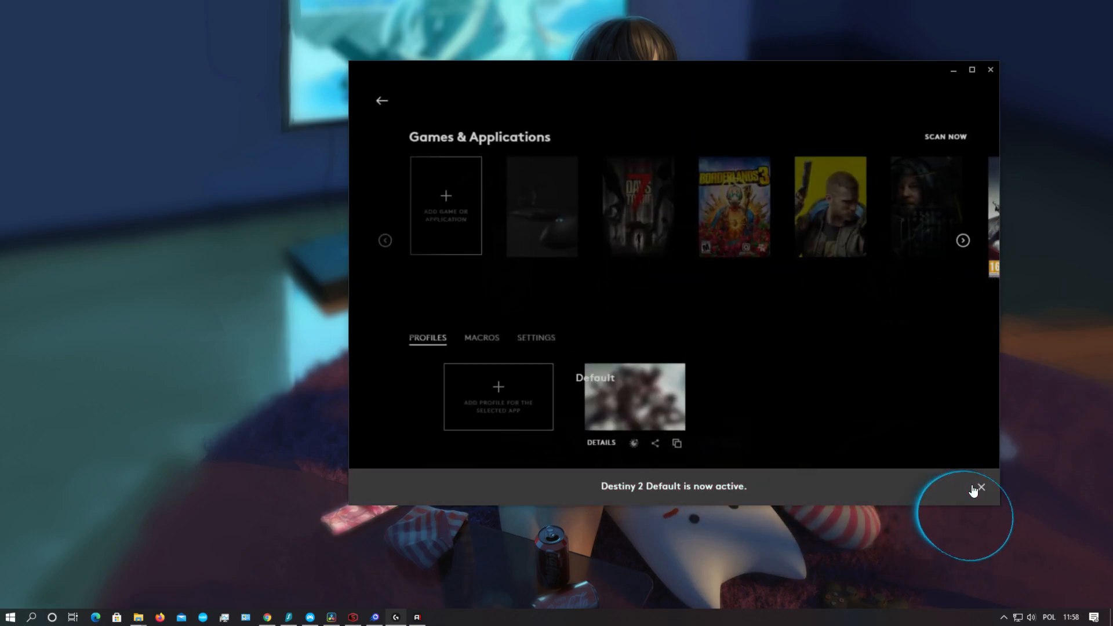
Download the privately uploaded DESTINYYY profile from the account page's uploaded profiles.
click(369, 97)
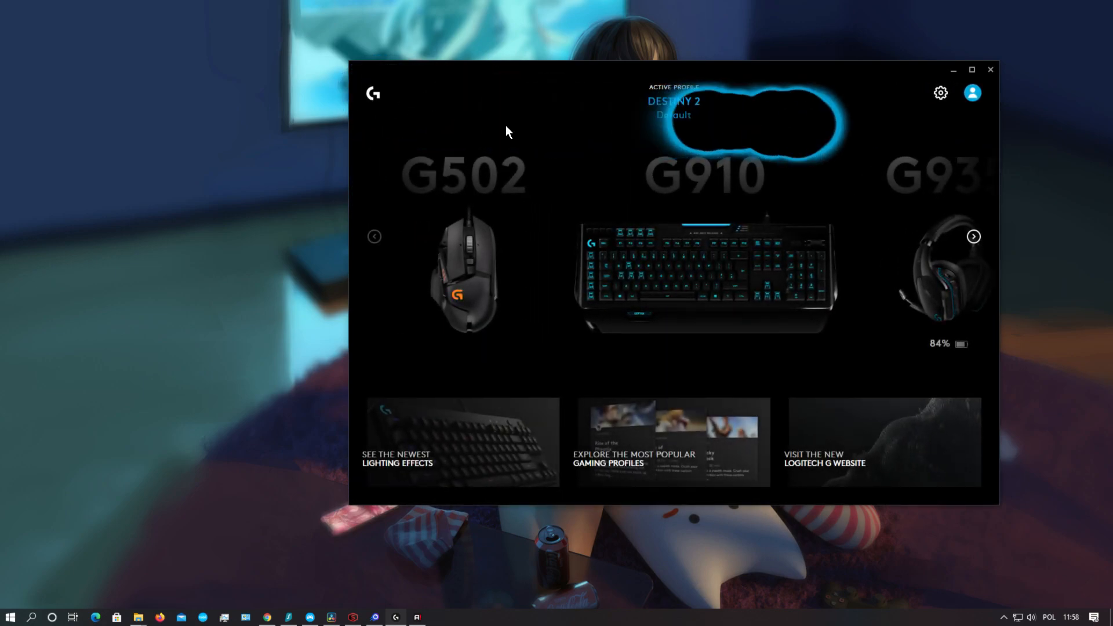
click(972, 94)
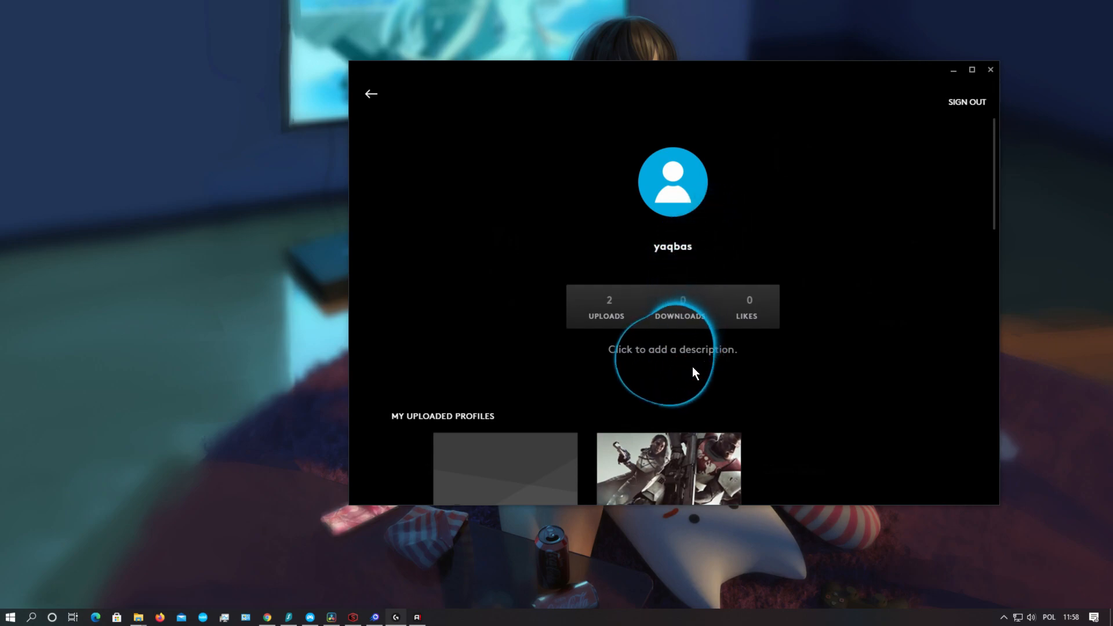
scroll(692, 366, down, 5)
scroll(690, 331, up, 1)
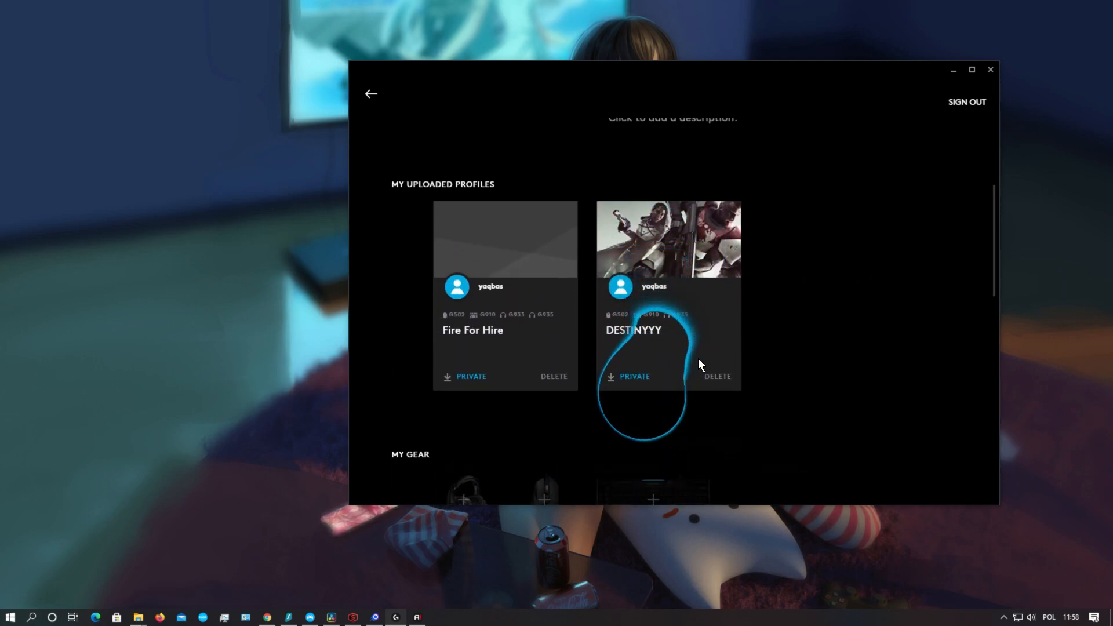
click(634, 374)
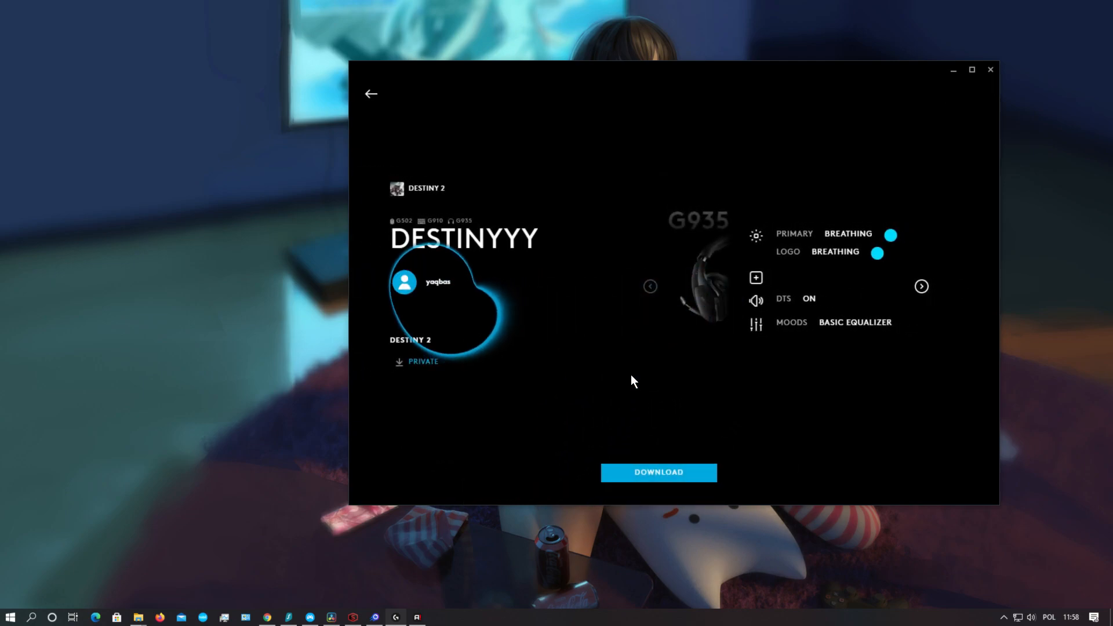
click(678, 473)
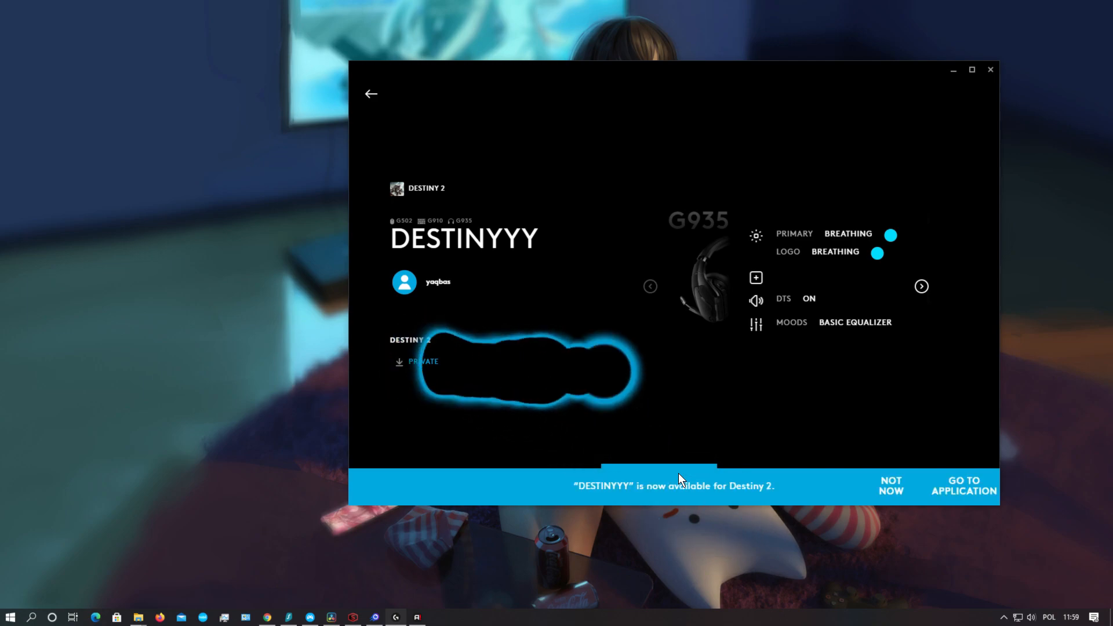
Go to the Destiny 2 profiles, activate the restored DESTINYYY profile and return to the home screen.
click(951, 485)
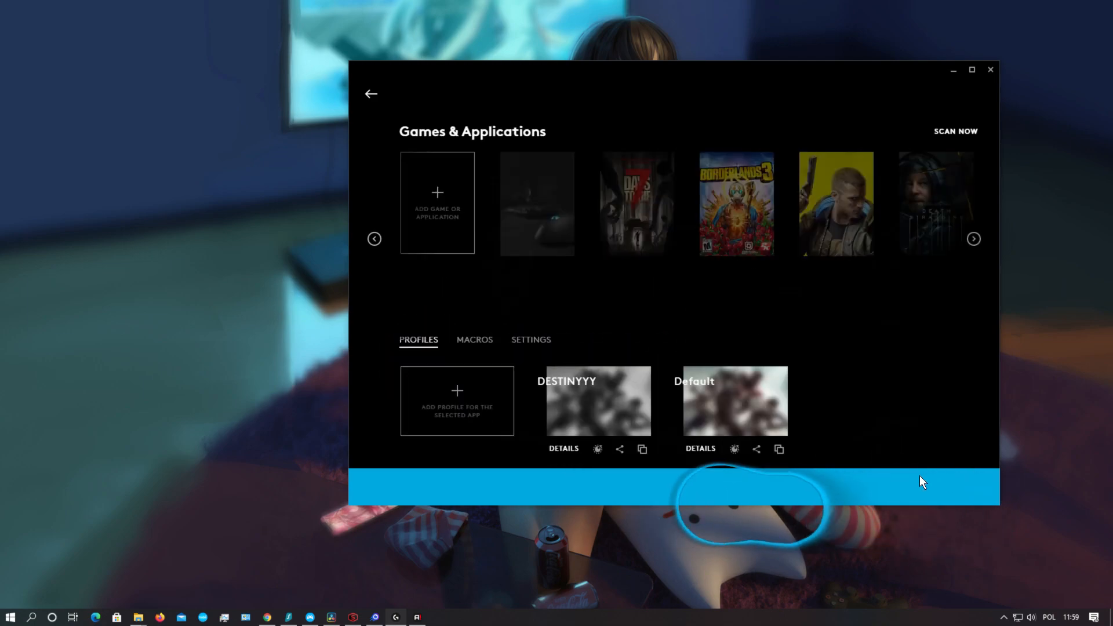
click(585, 411)
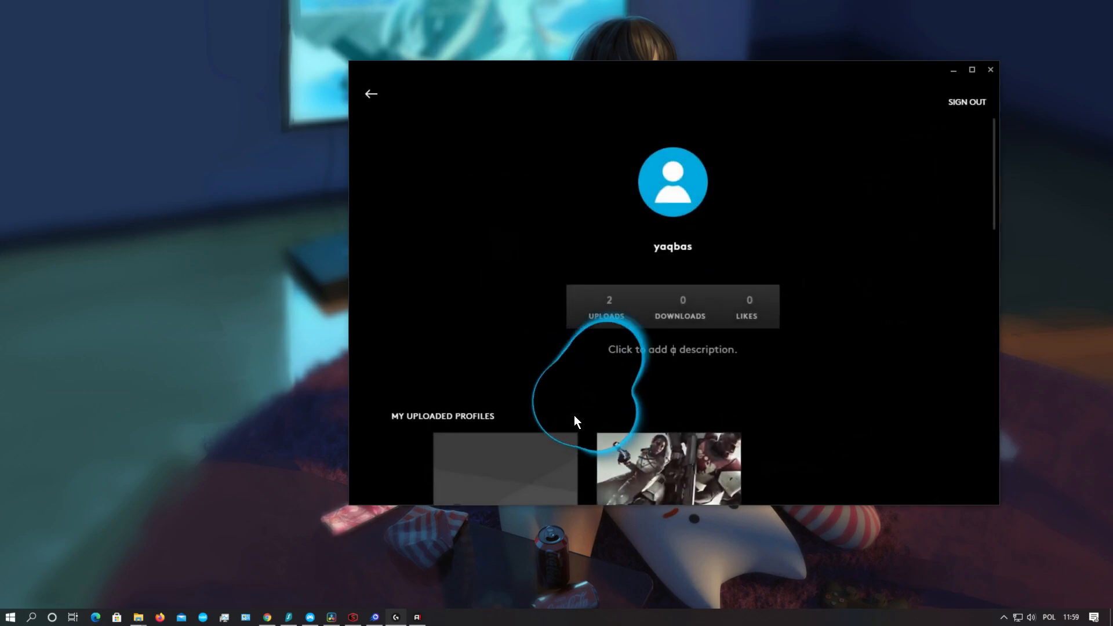
click(372, 93)
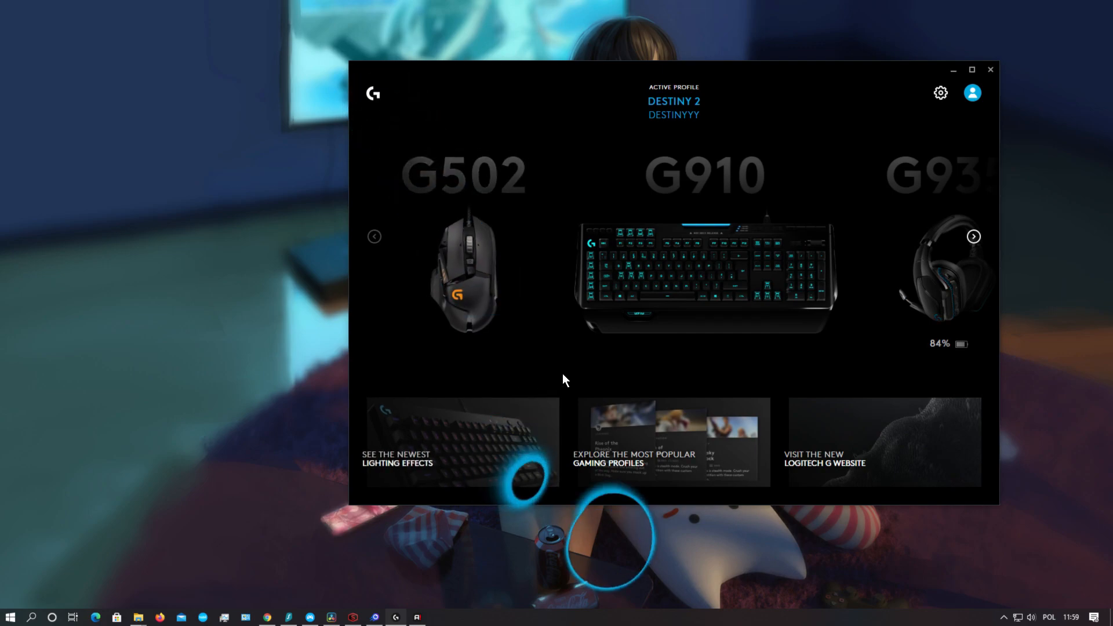
Examine the G910 keyboard's lighting, key assignments and macros in the restored DESTINYYY profile.
click(683, 275)
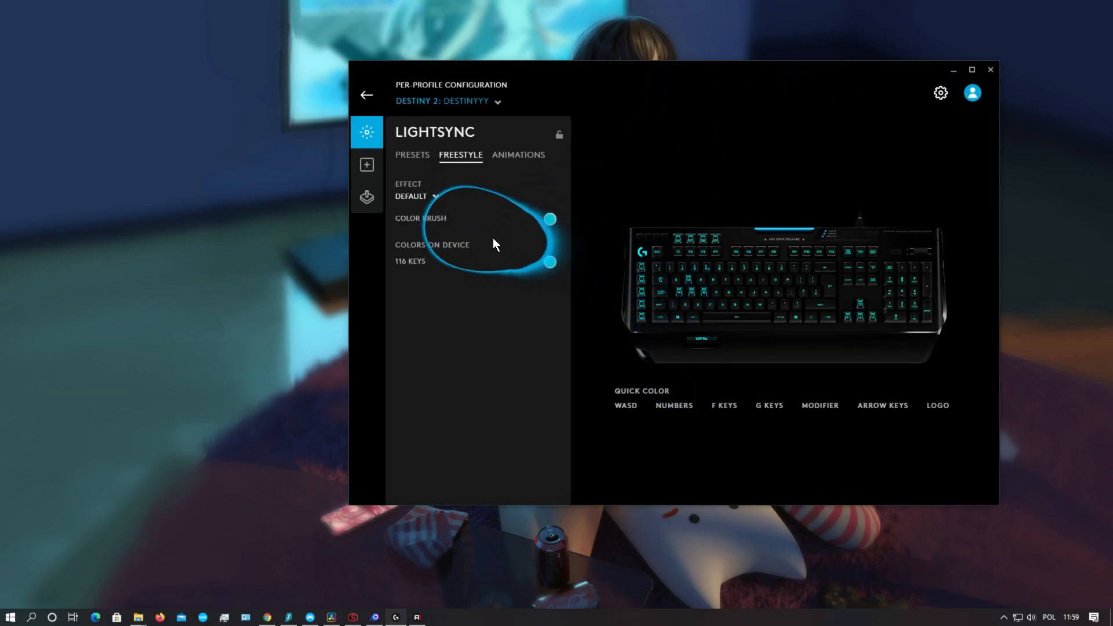
click(367, 165)
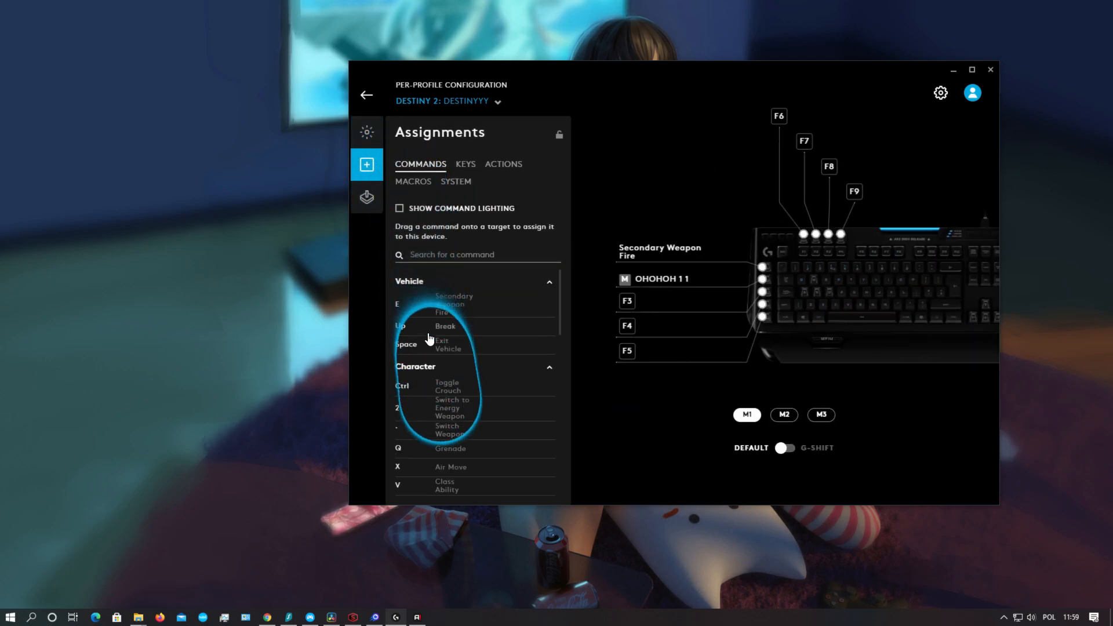
click(411, 183)
drag(462, 325, 693, 283)
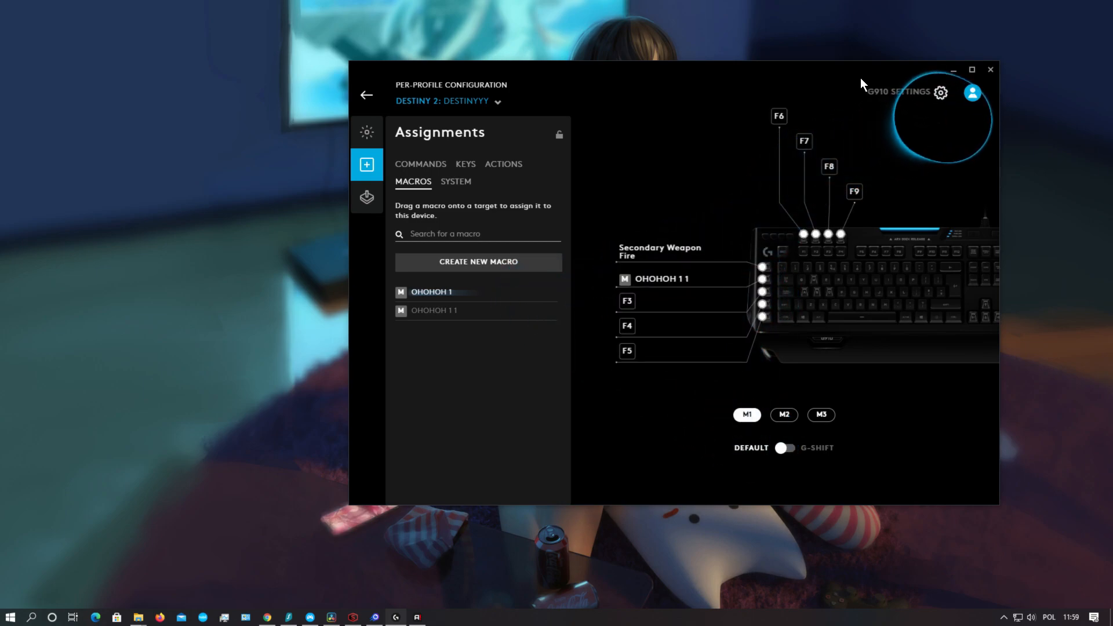
drag(834, 72, 835, 123)
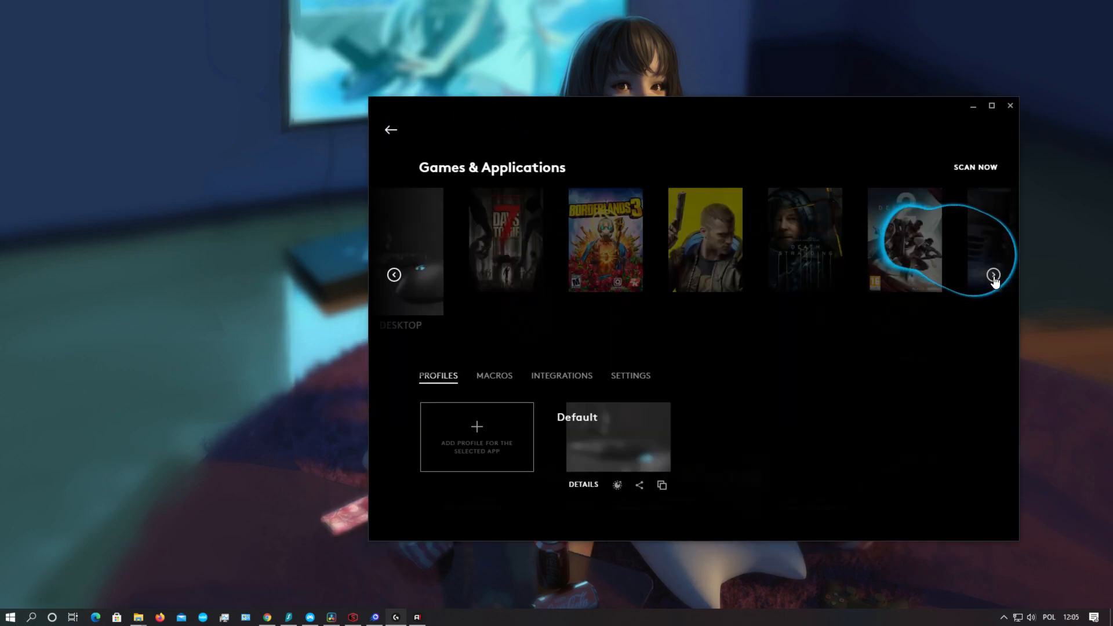
Browse the Games & Applications list through to its last game and back to its beginning.
click(994, 276)
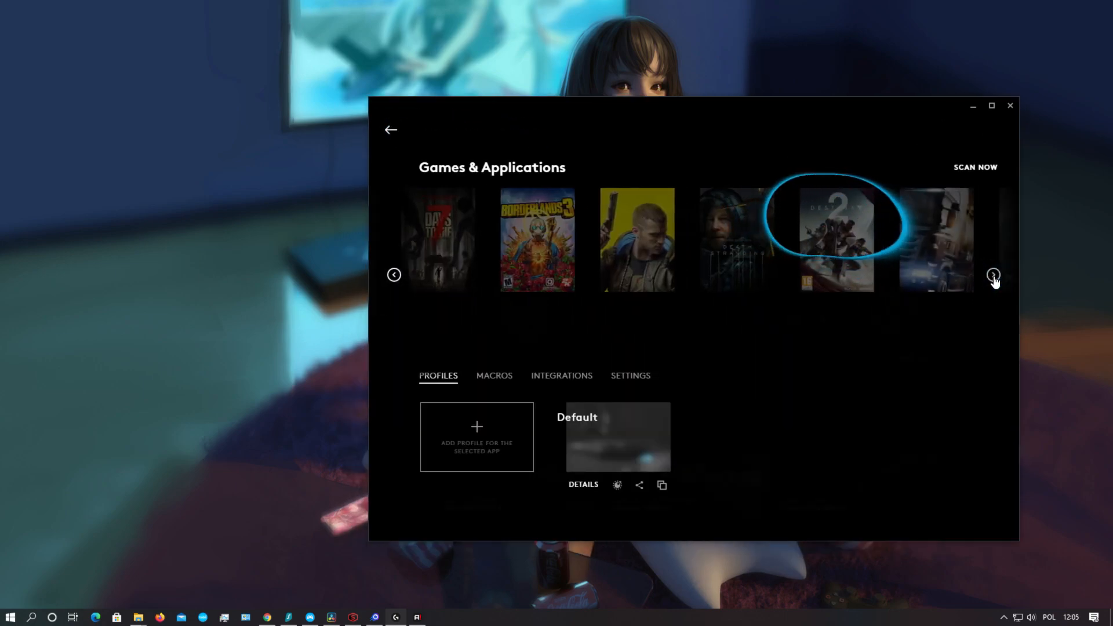
click(994, 276)
click(994, 276)
click(994, 276)
click(994, 277)
click(994, 276)
click(994, 276)
click(994, 276)
click(393, 284)
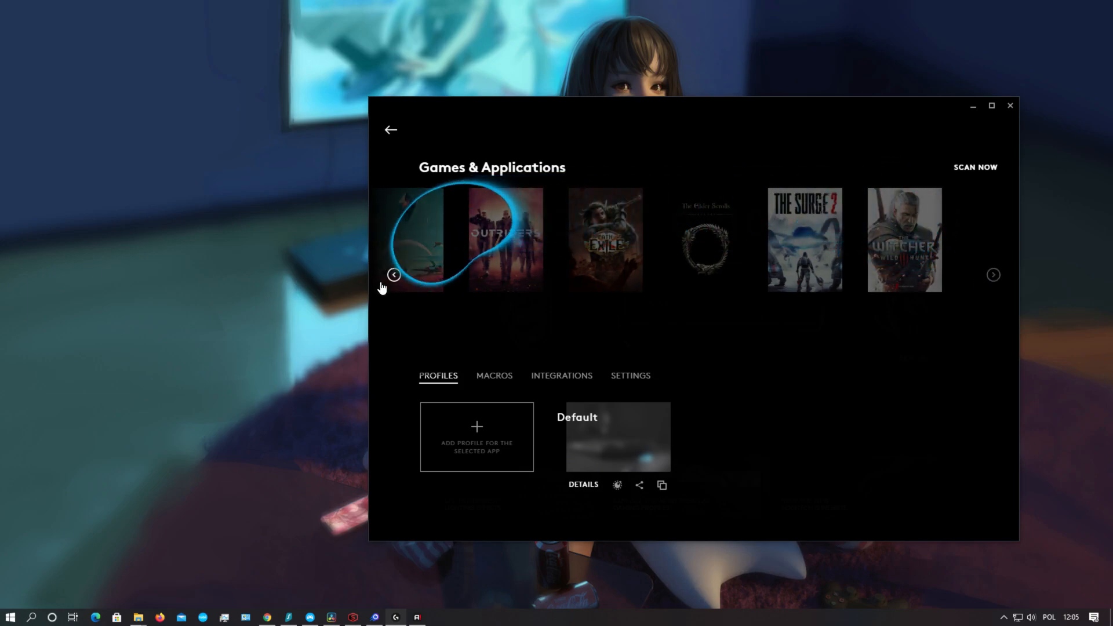
click(393, 284)
click(393, 284)
click(393, 284)
click(392, 284)
click(393, 284)
click(394, 276)
click(393, 276)
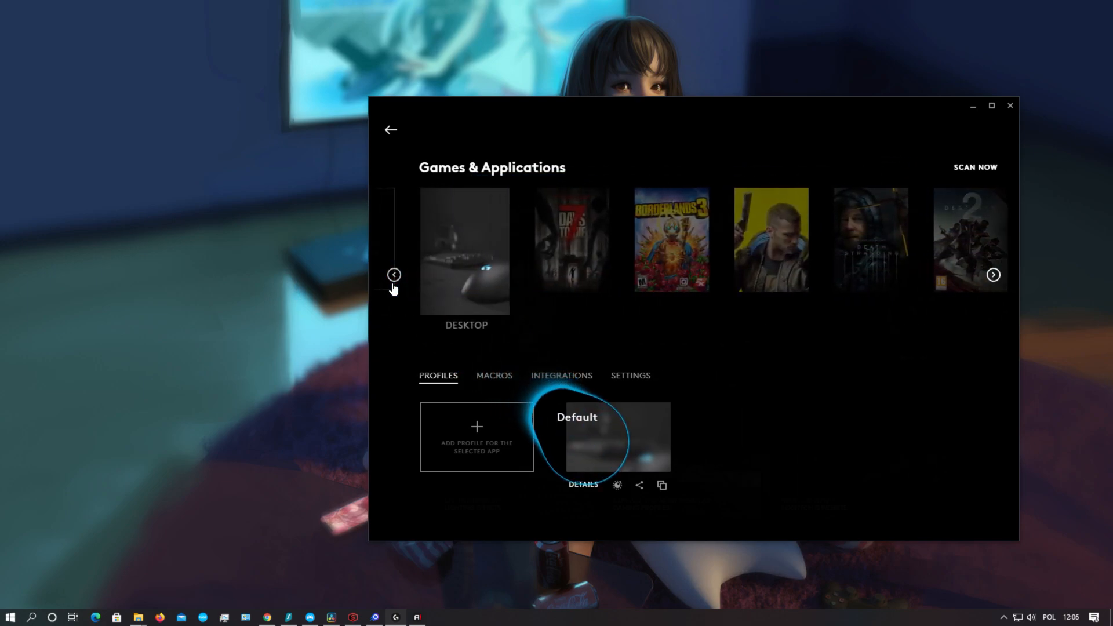
click(393, 276)
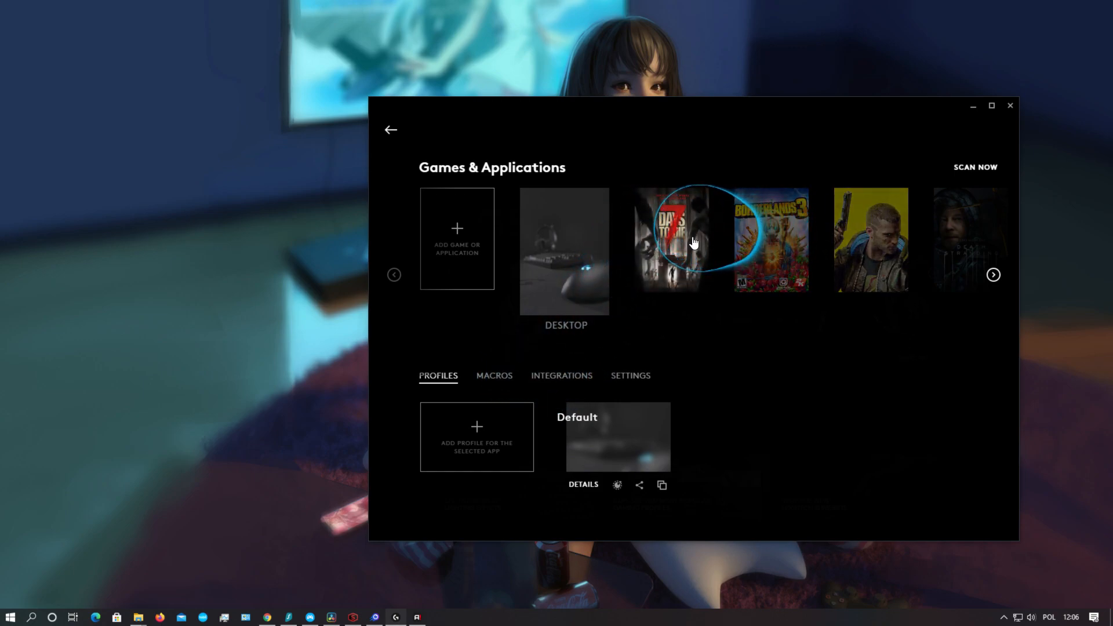
Find Destiny 2 in the games list and display its profiles.
click(994, 286)
click(996, 288)
click(995, 289)
click(995, 288)
click(995, 288)
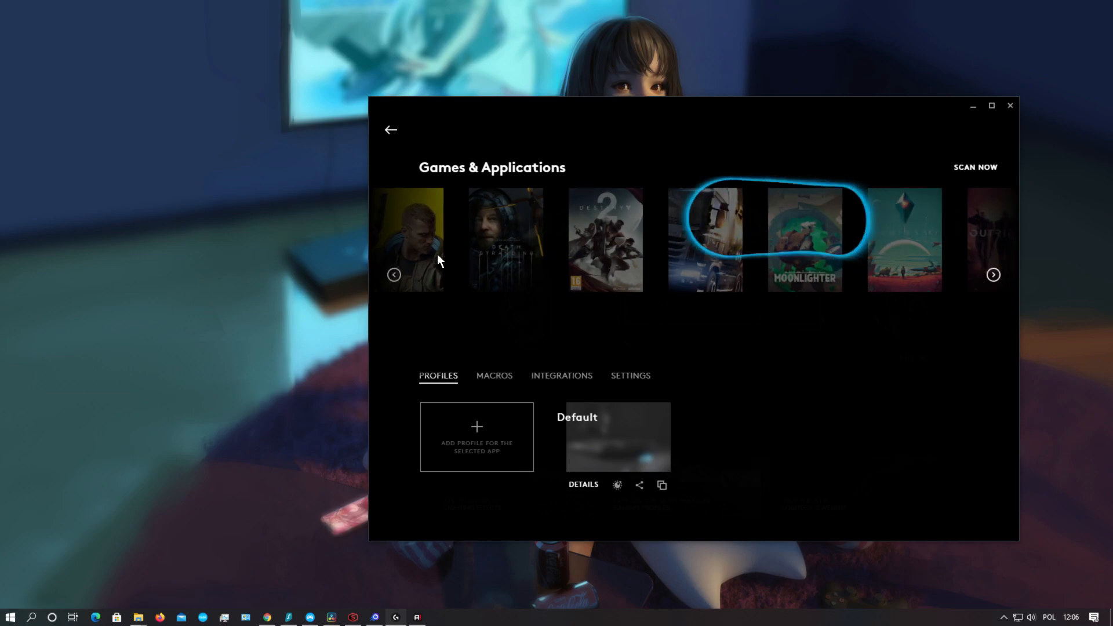
click(597, 257)
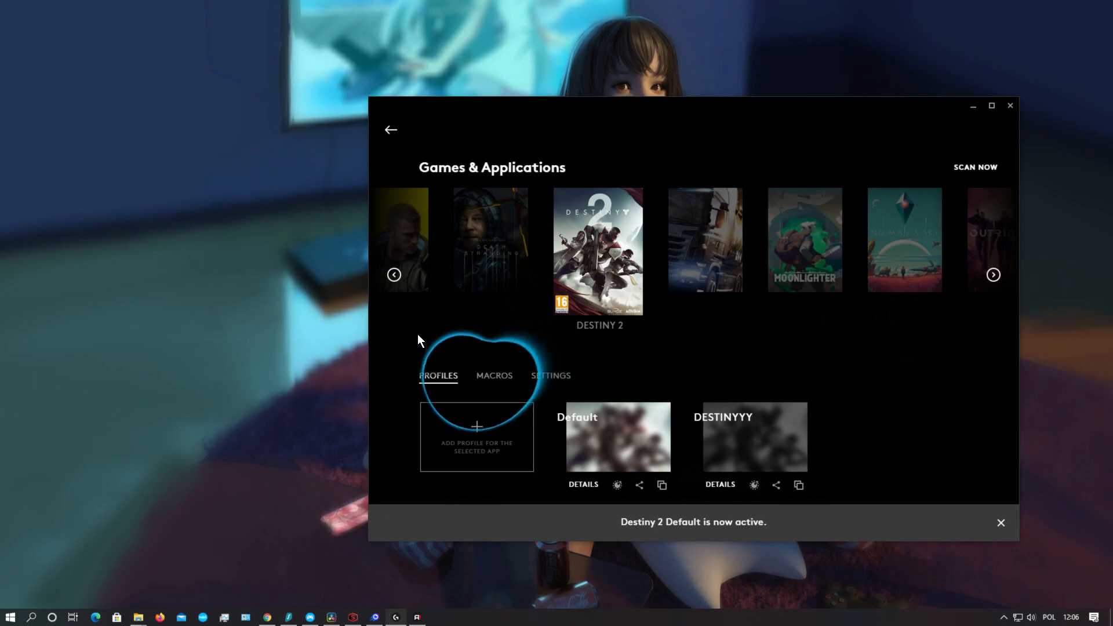
Select Borderlands 3 in the games list and display its macros.
click(393, 276)
click(394, 276)
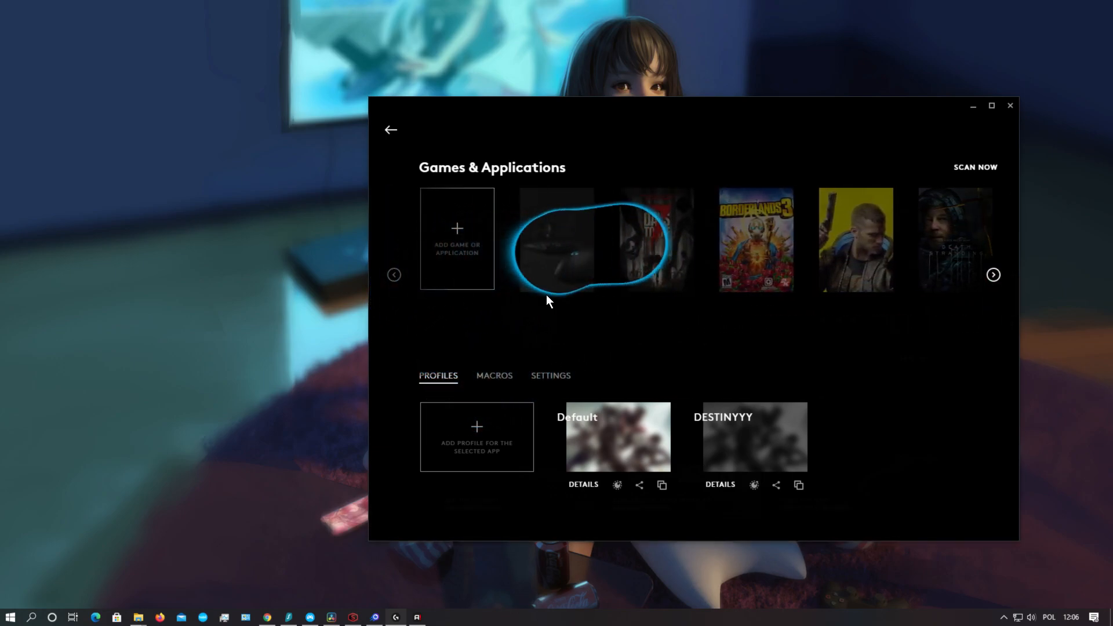
click(748, 243)
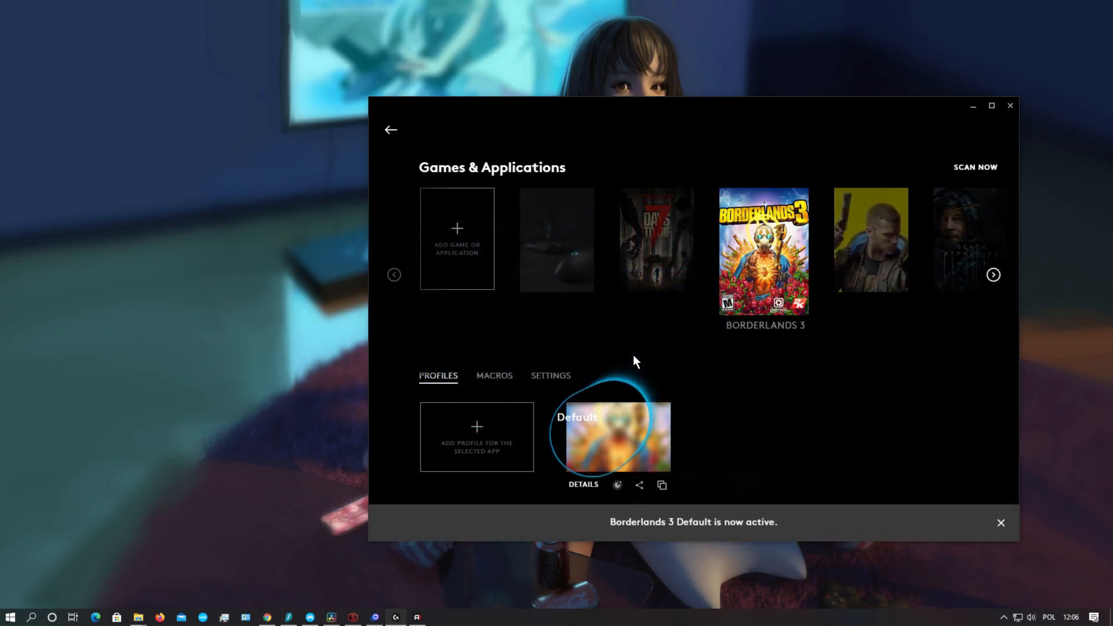
click(500, 379)
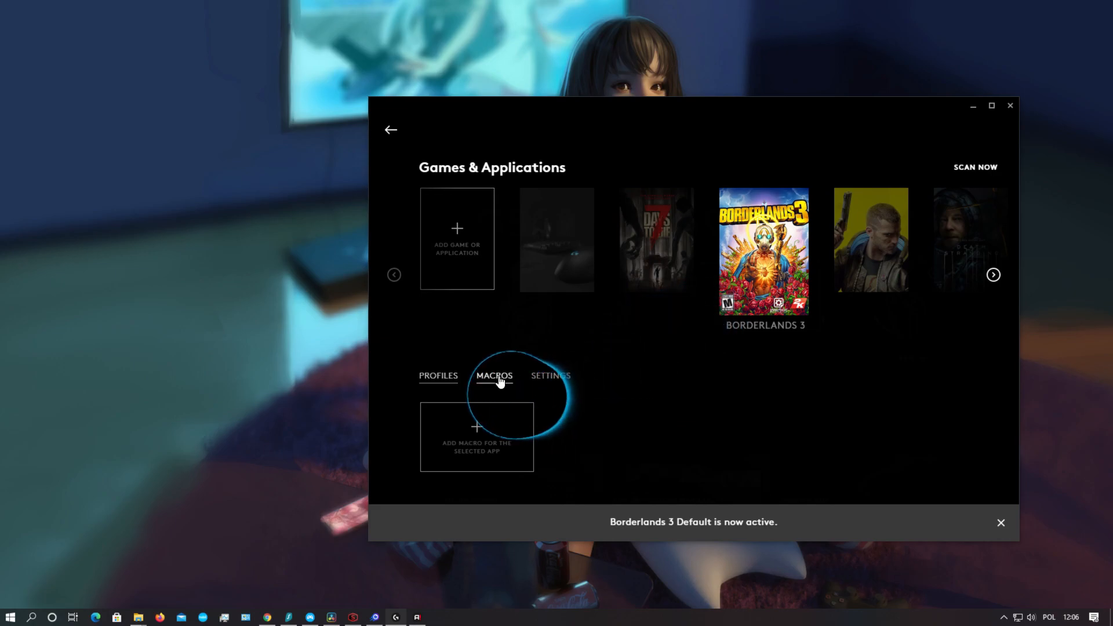
Copy the macro named "new macro" from the Destiny 2 macros to Borderlands 3.
click(994, 276)
click(994, 276)
click(807, 243)
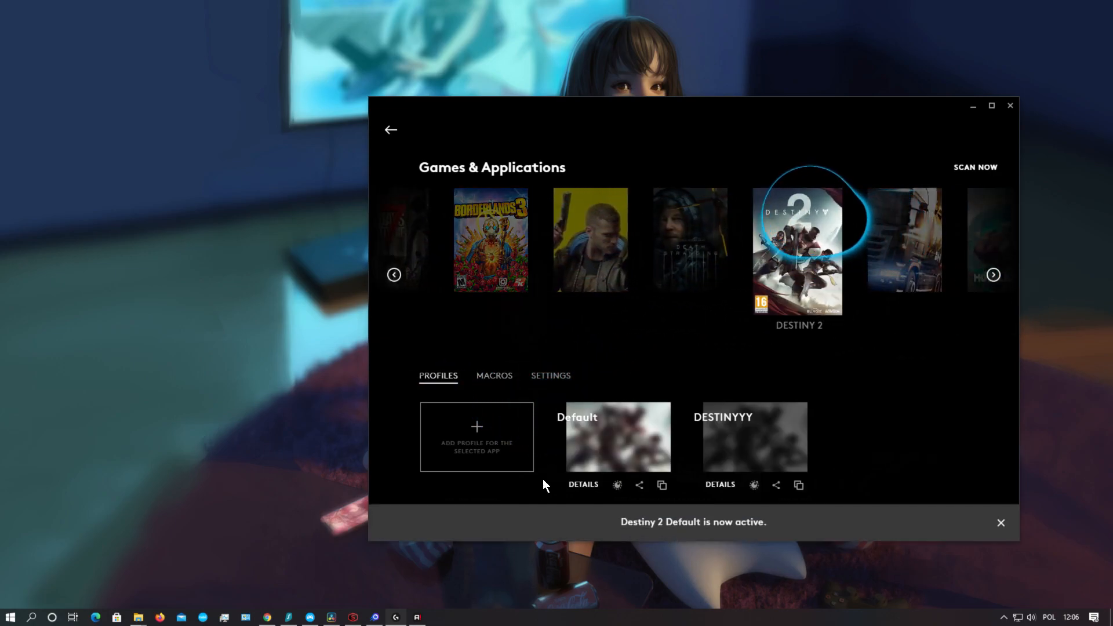
click(508, 377)
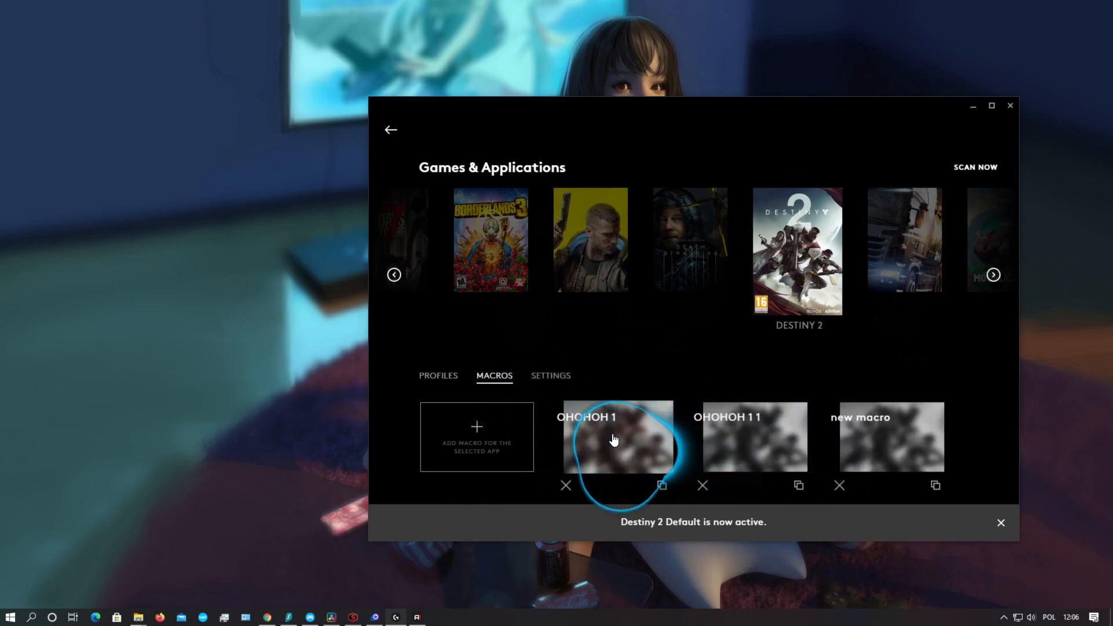
drag(881, 428, 493, 267)
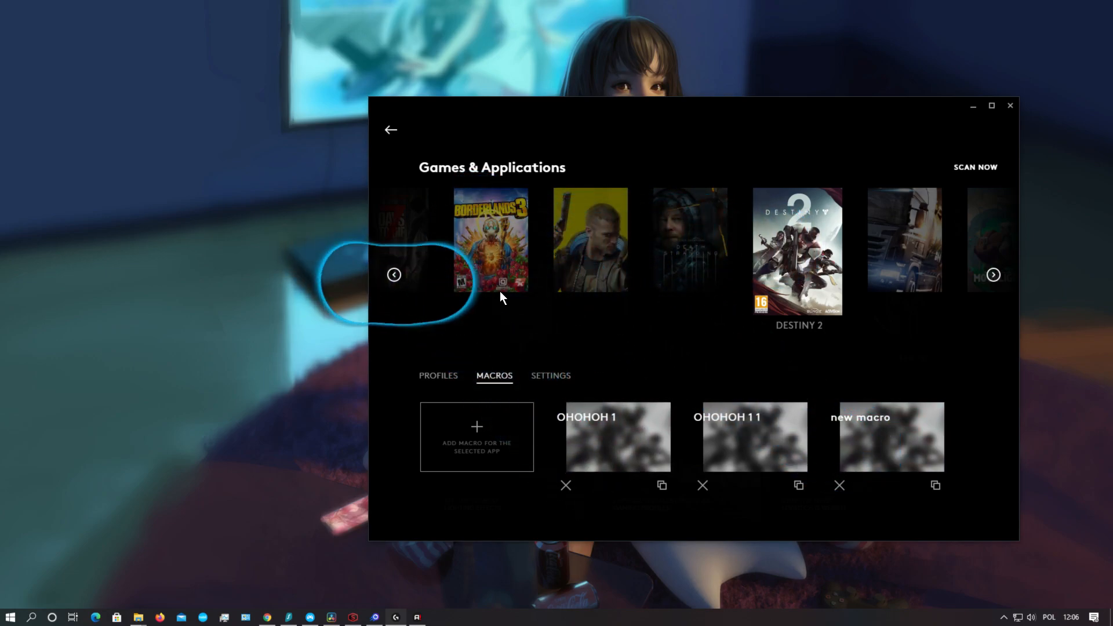
Check the macros of Borderlands 3, switch to its profiles and go back to the beginning of the games list.
click(492, 284)
click(495, 375)
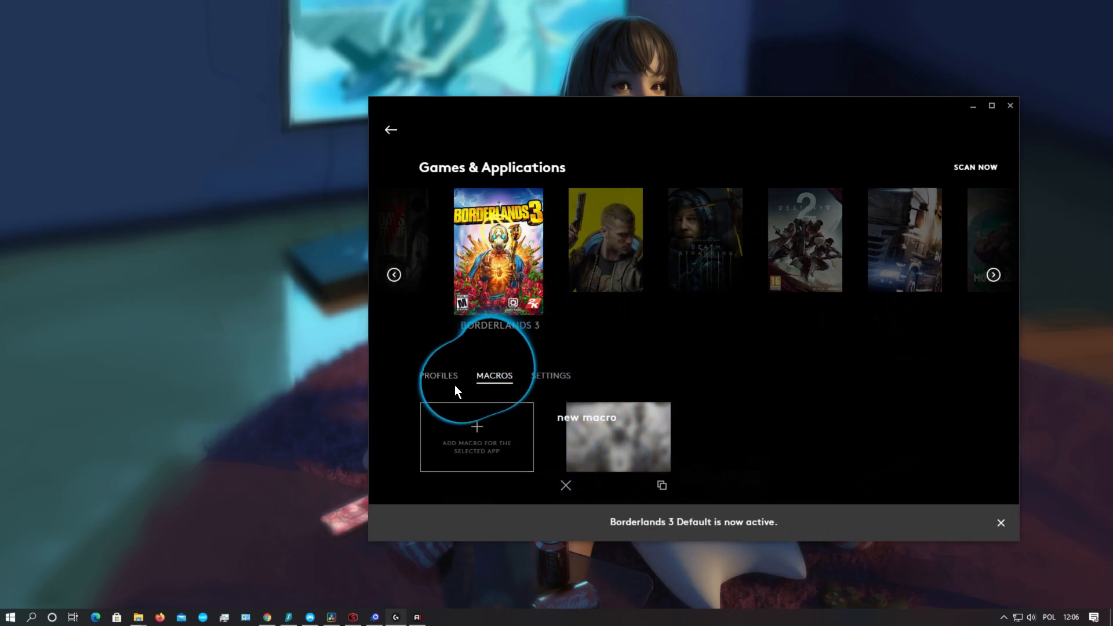
click(439, 376)
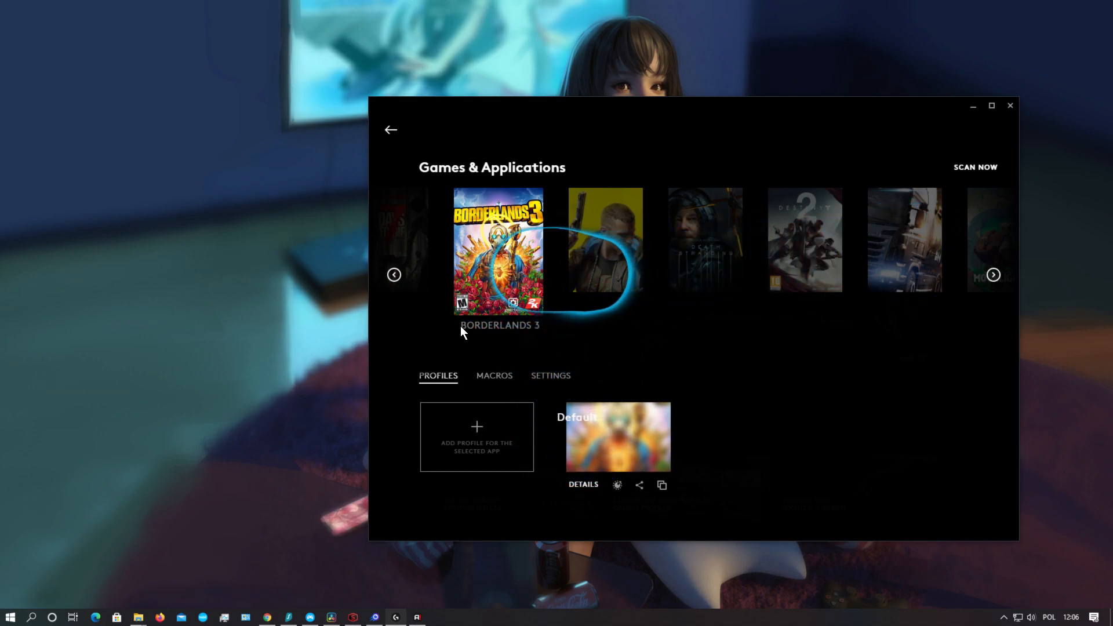
click(394, 275)
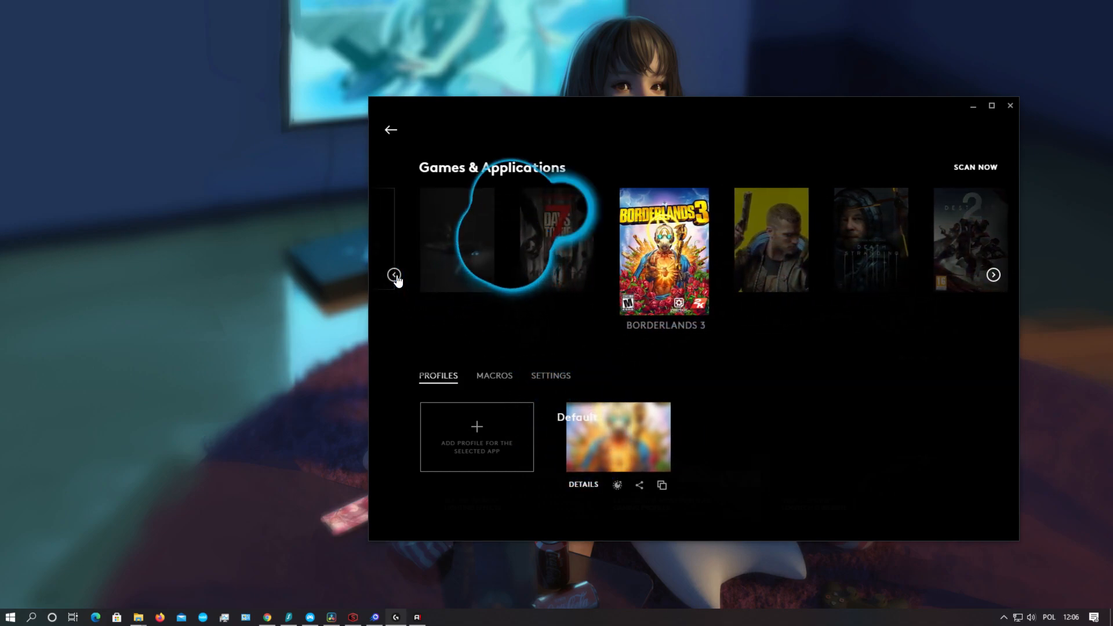
click(395, 275)
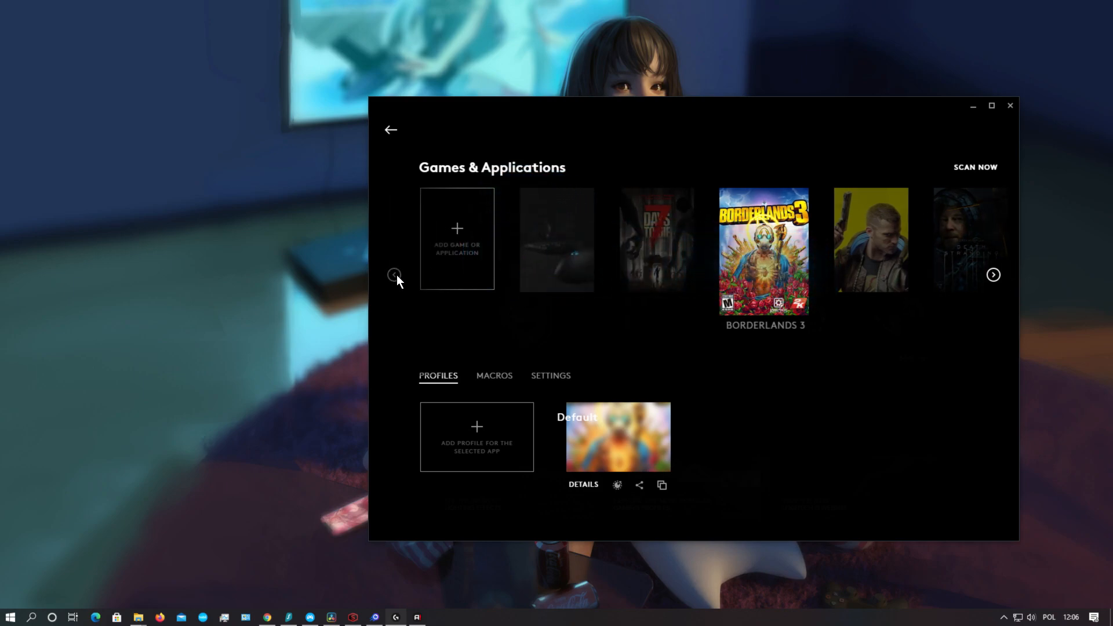